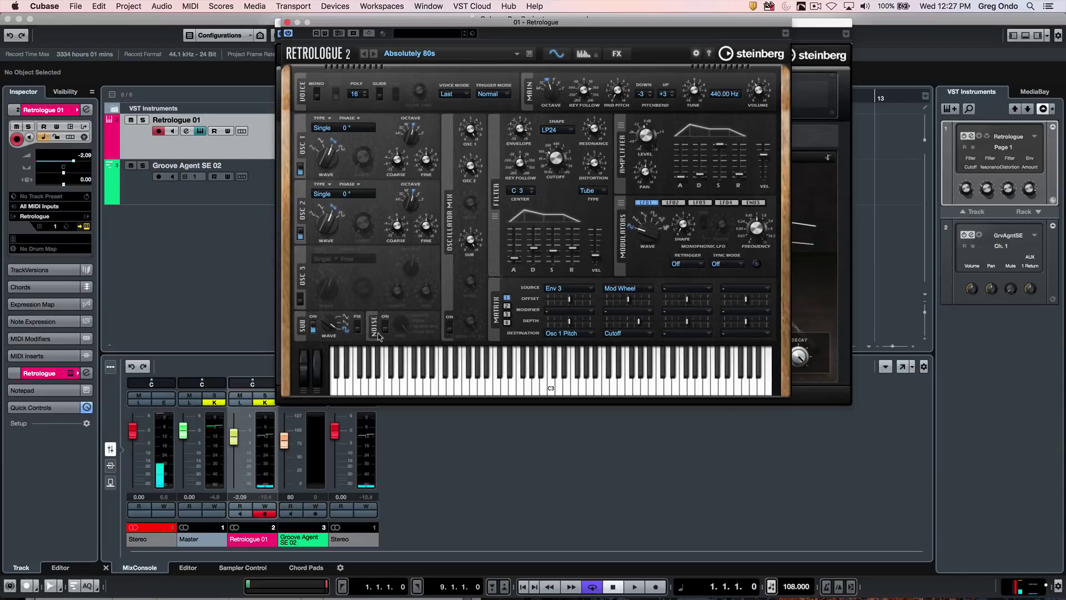
Load MonoToStereo from Spatial + Panner into Retrologue 01's first insert slot.
click(105, 467)
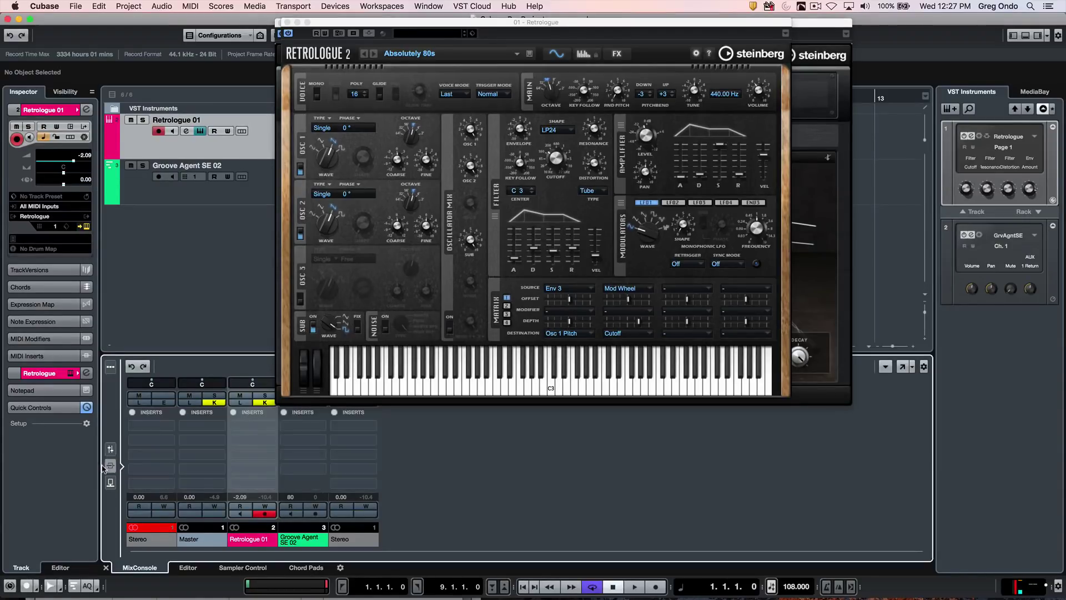
click(267, 425)
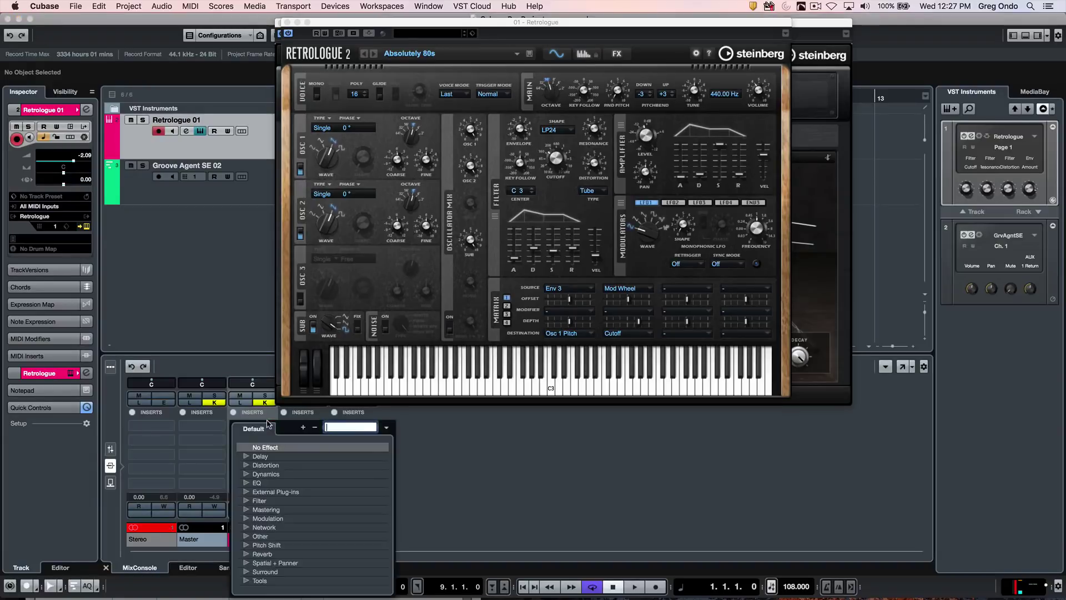
click(242, 563)
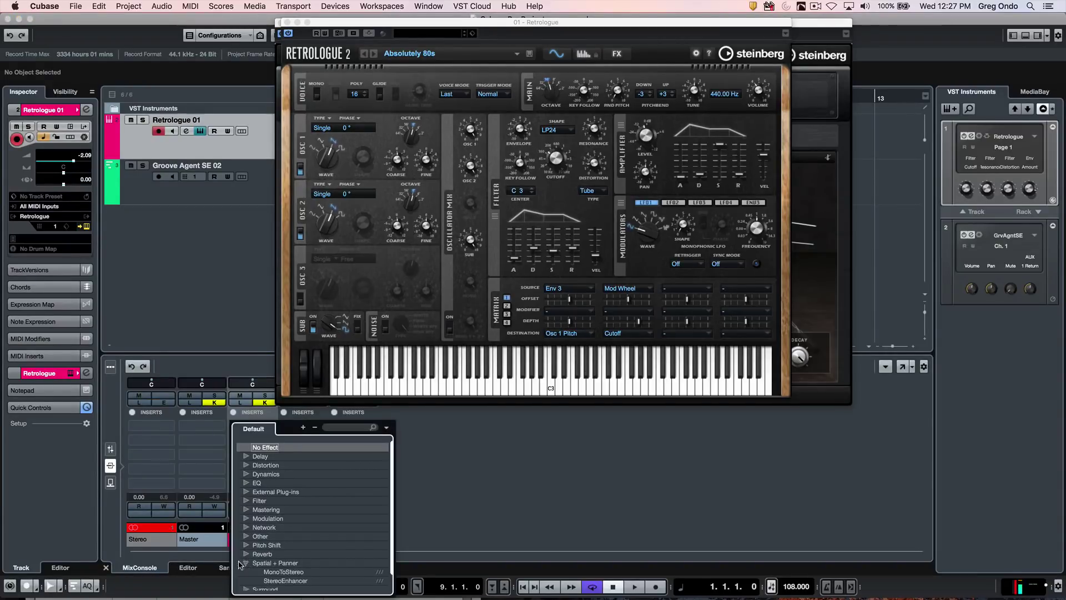
click(282, 572)
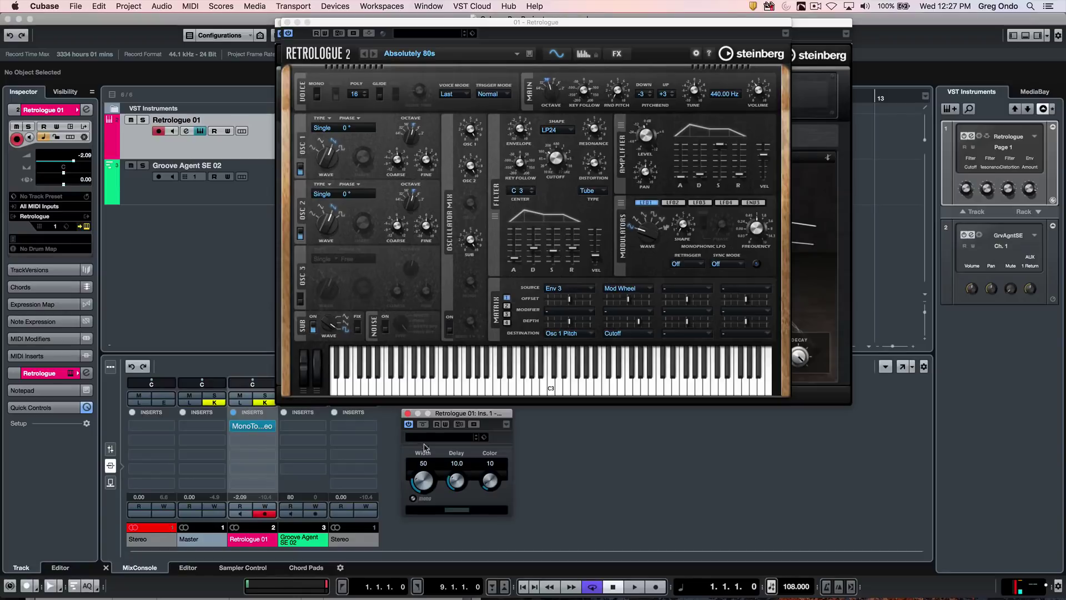
Set MonoToStereo width to 0 with mono on, then bypass and re-enable it to compare.
drag(417, 484, 409, 515)
click(412, 499)
click(404, 425)
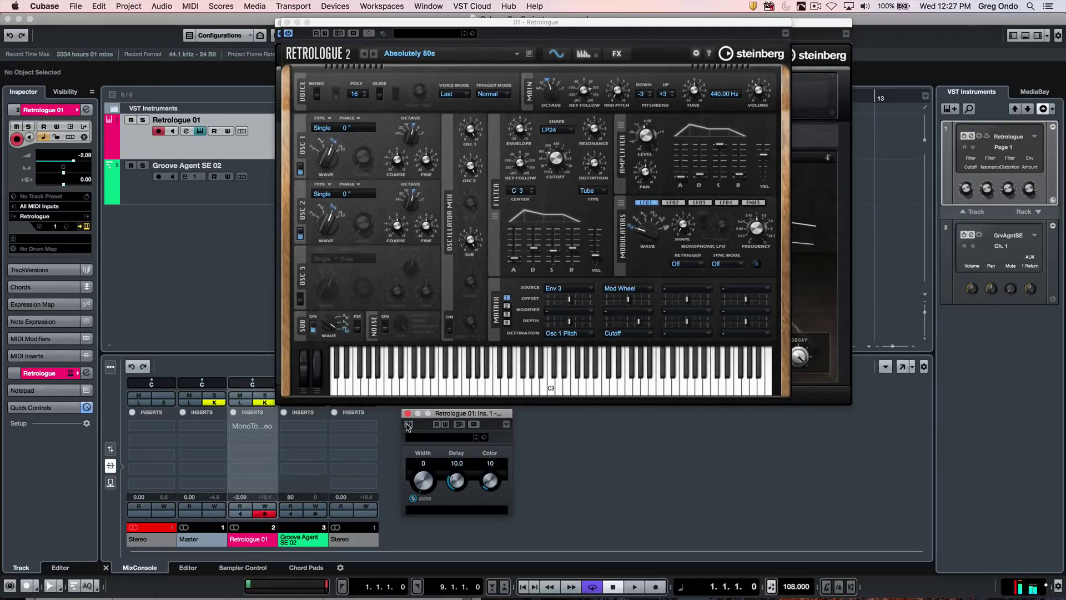
click(408, 424)
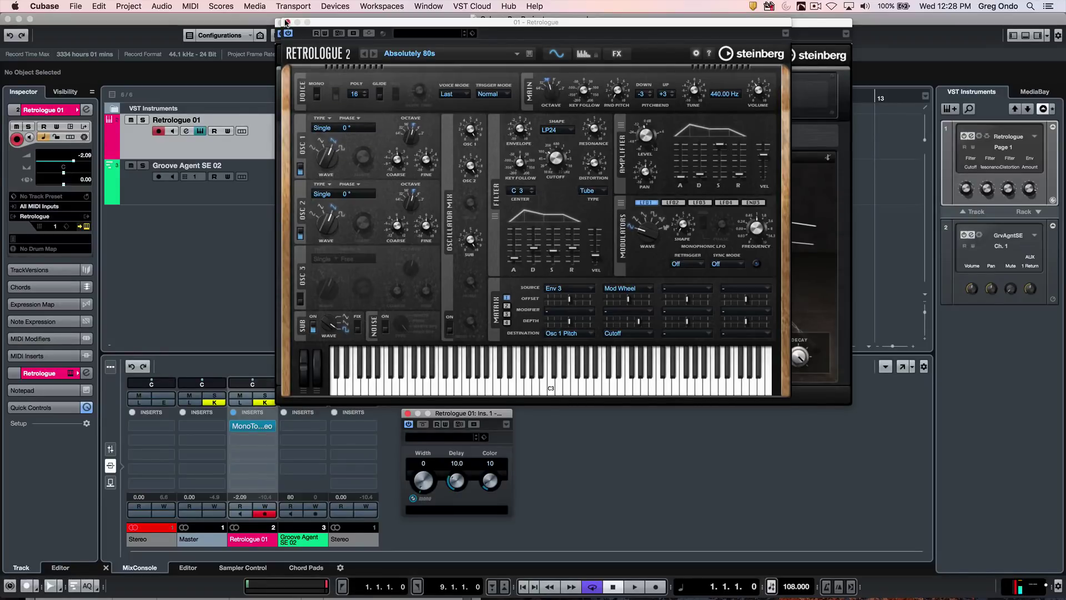
Close Retrologue, then play and stop the Groove Agent SE drum pattern, moving its window aside.
click(286, 22)
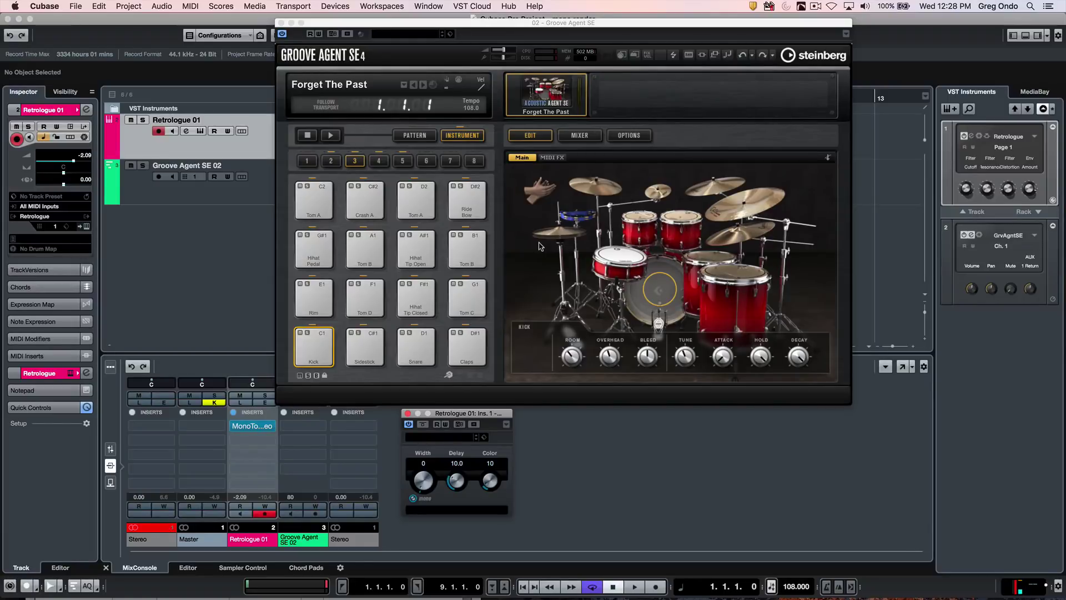
key(space)
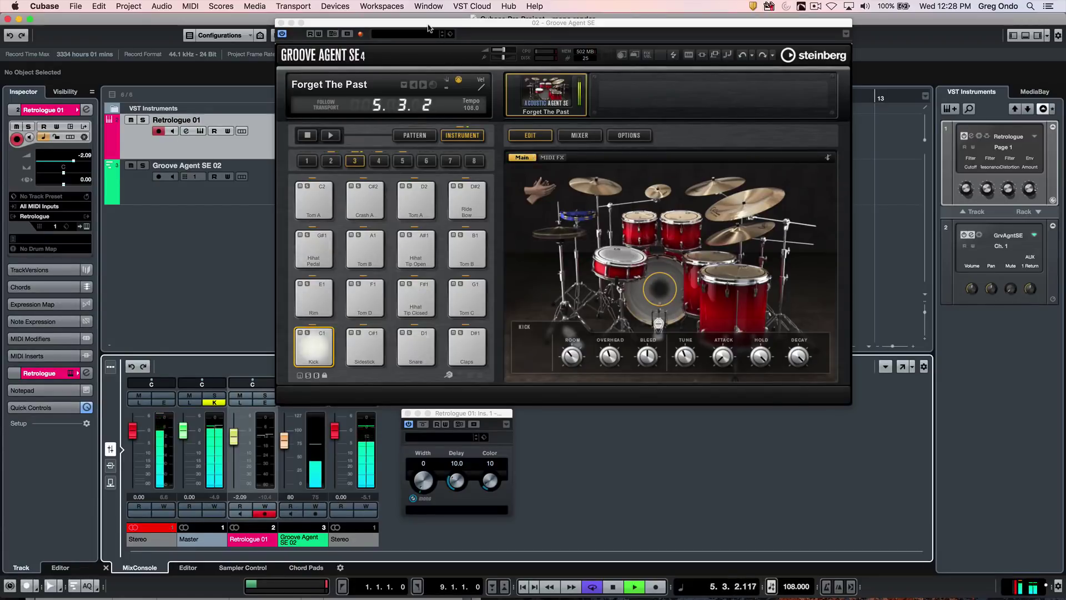
mouse_move(429, 27)
mouse_down()
mouse_move(499, 26)
mouse_move(439, 29)
mouse_up()
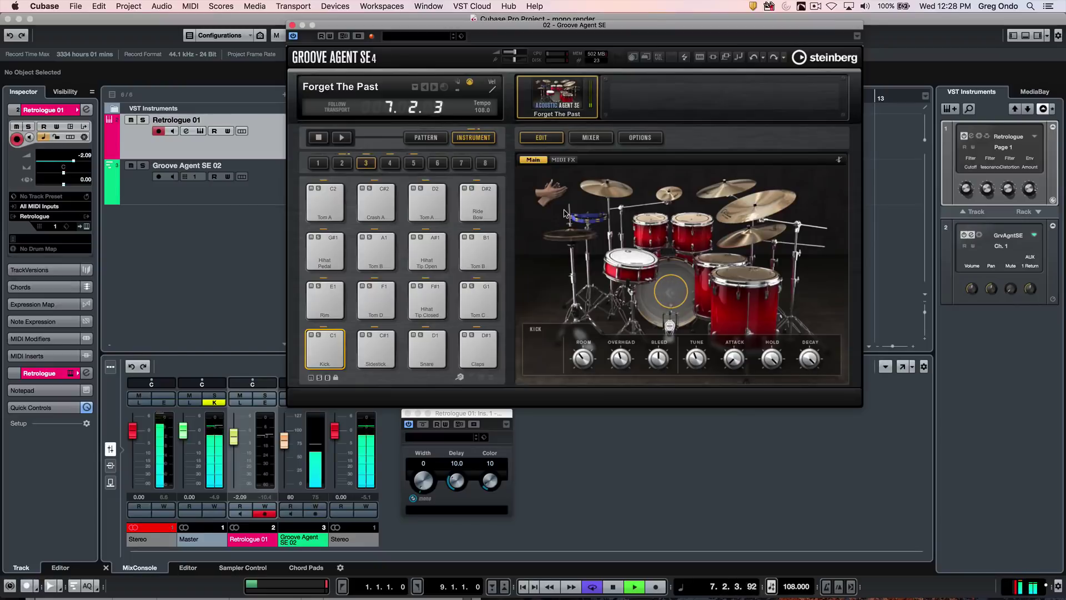
key(space)
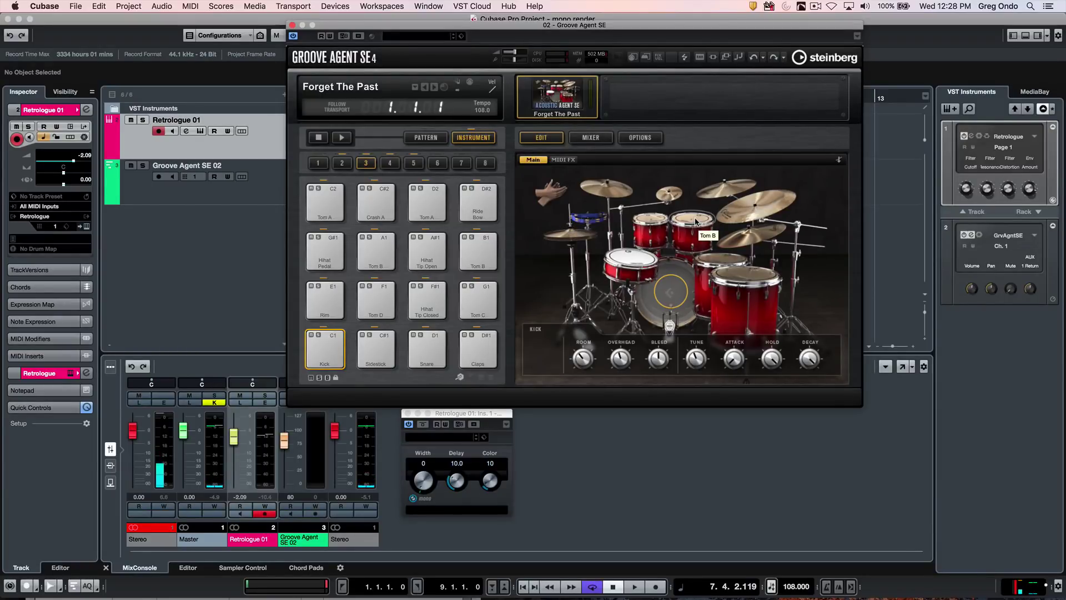
Activate Groove Agent's Out 2, Out 3, Out 4 and Out 5 in the VST Instruments rack.
click(1034, 235)
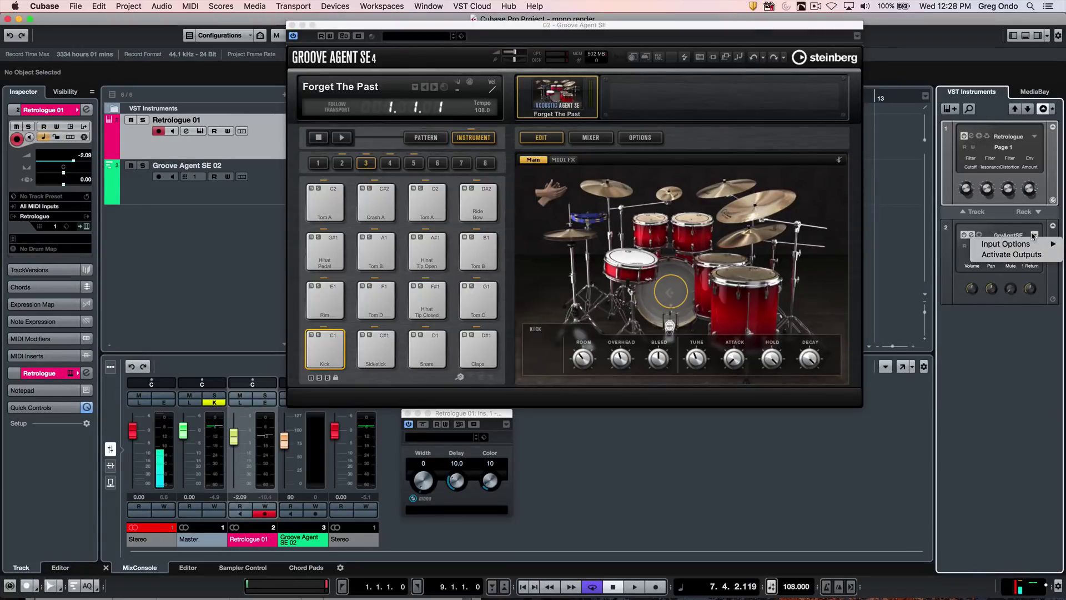
click(993, 255)
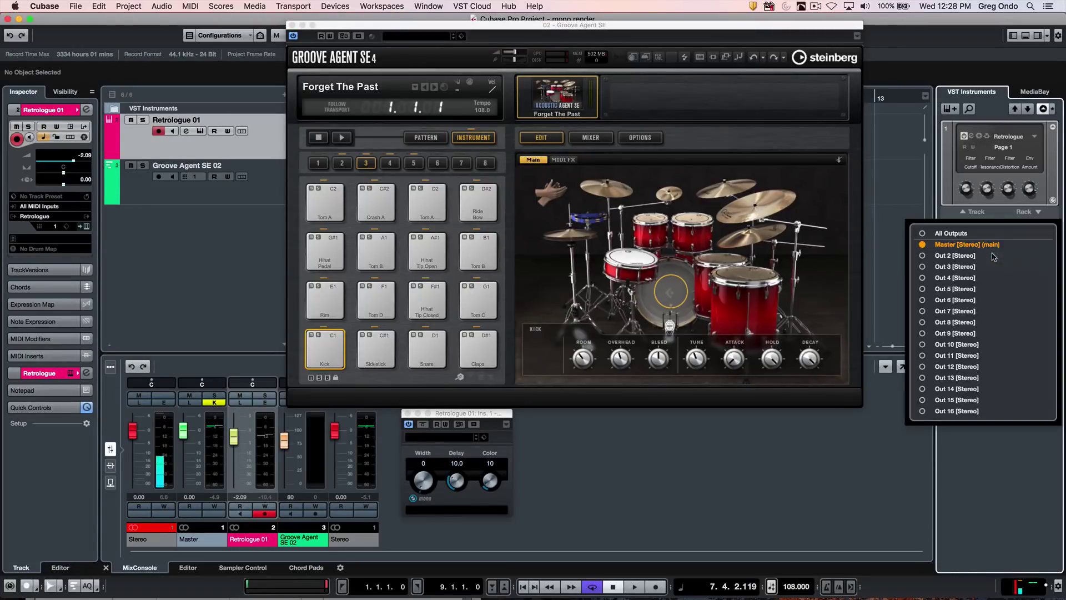
click(922, 256)
click(922, 266)
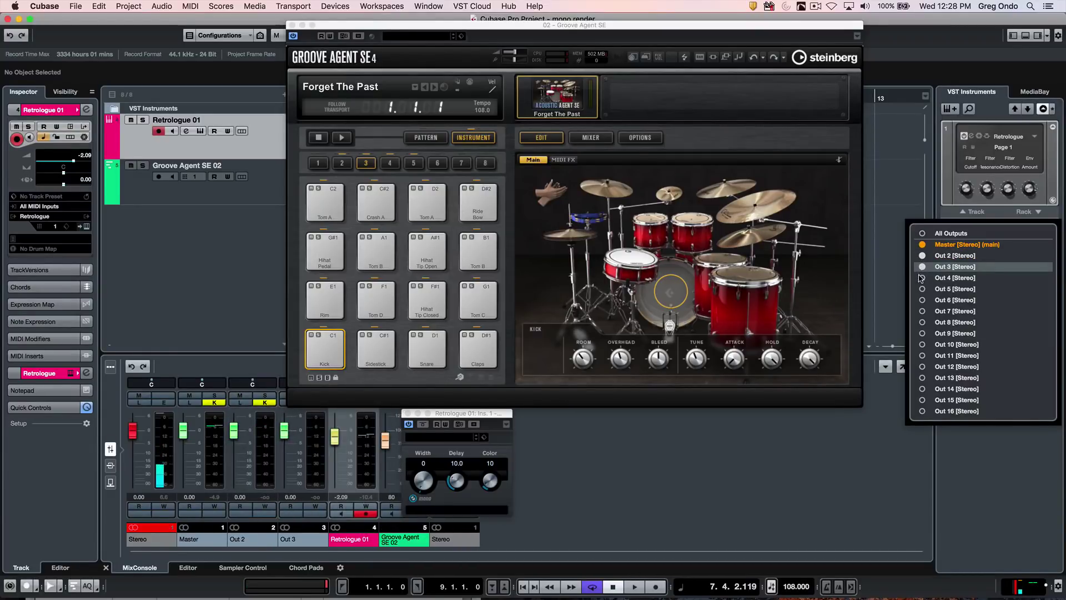
click(922, 277)
click(922, 289)
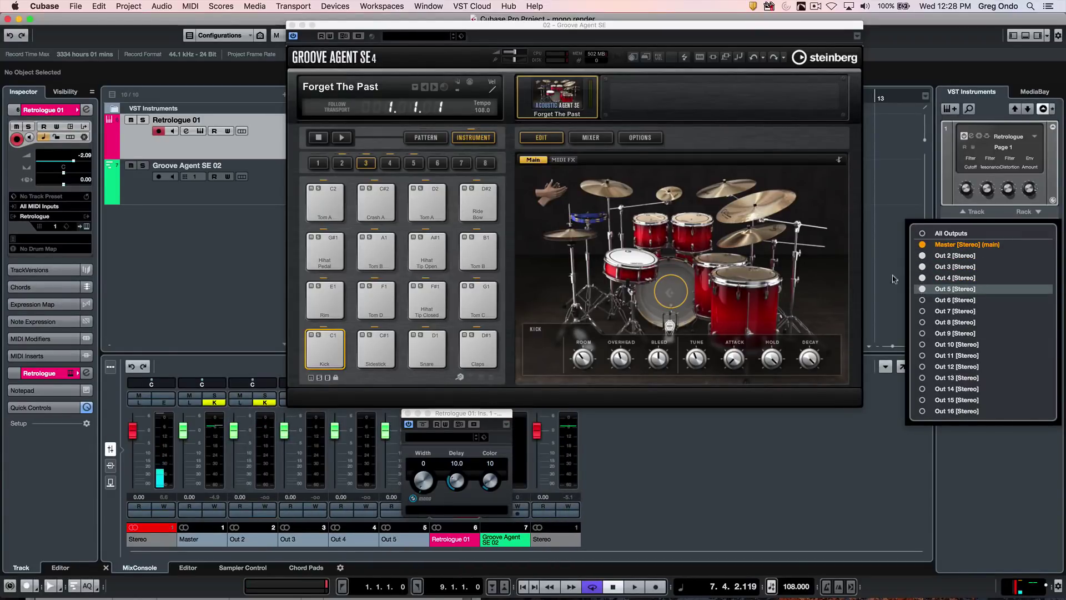
In Groove Agent's mixer, route Kick to Master, Snare Out 2, Hihat Out 3, Room Out 4, Overhead Out 5.
click(595, 136)
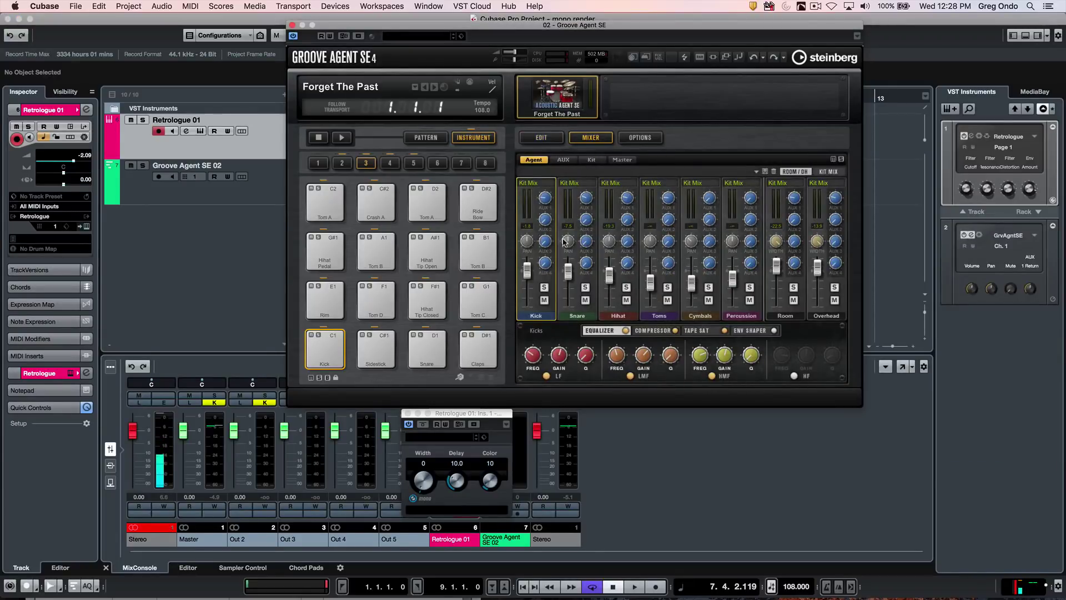
click(528, 183)
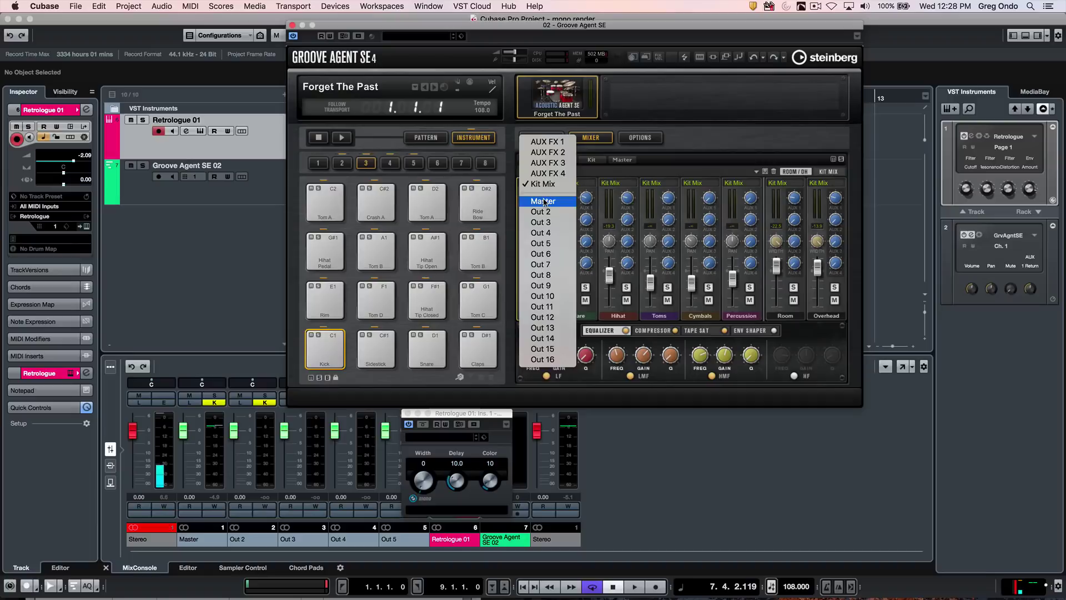
click(544, 201)
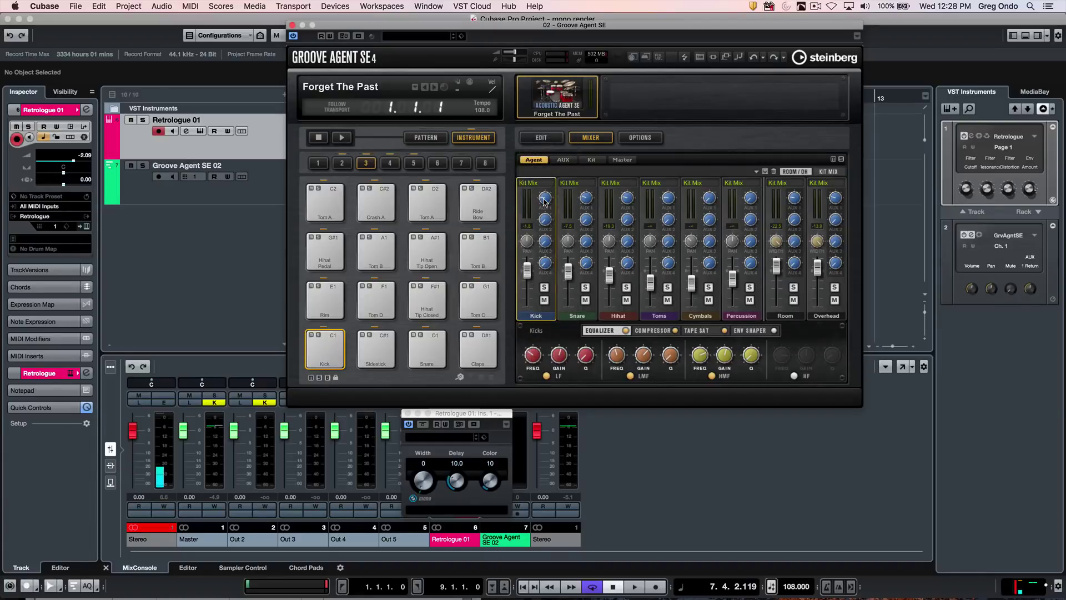
click(571, 183)
click(586, 211)
click(610, 183)
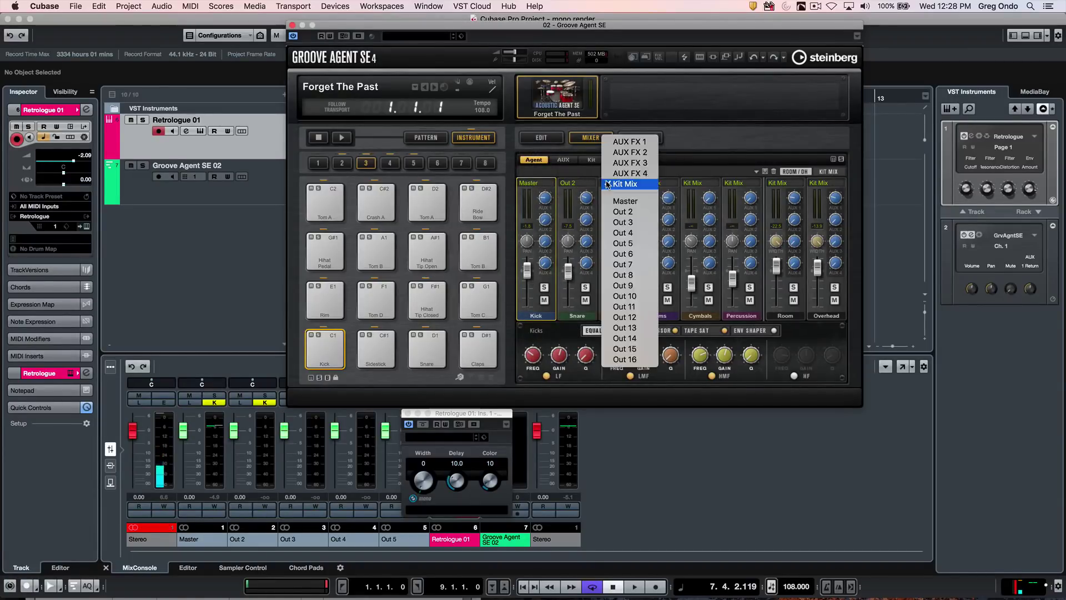
click(622, 223)
click(775, 184)
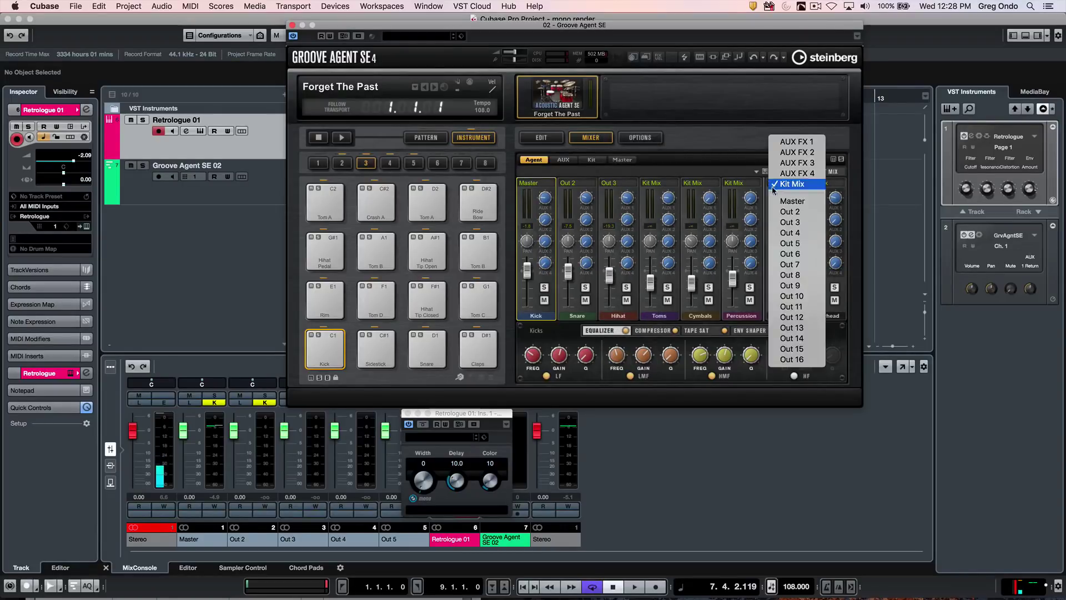
click(788, 233)
click(827, 184)
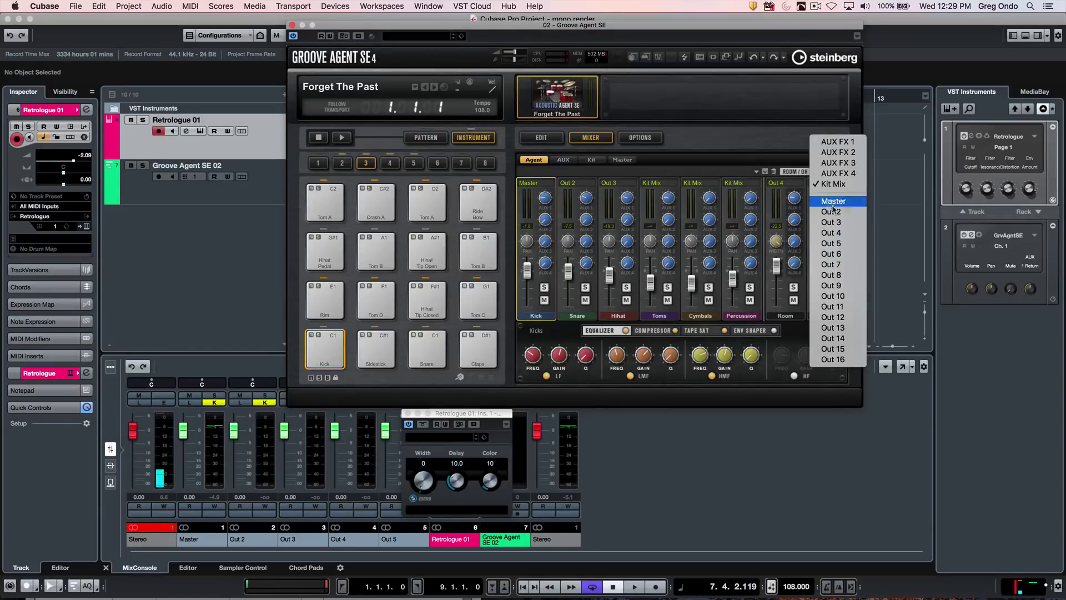
click(837, 245)
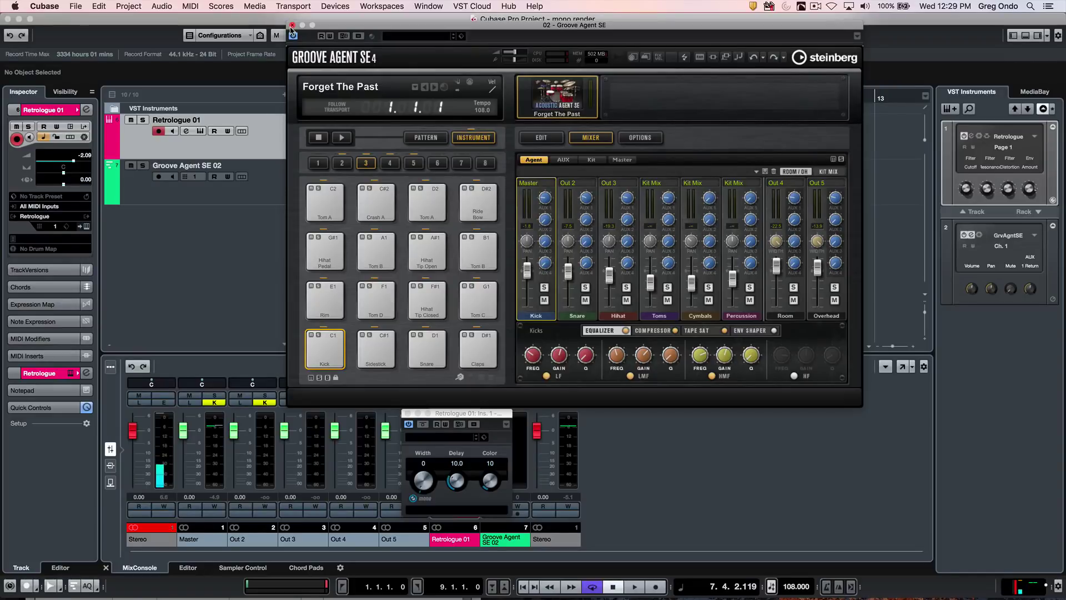
Close Groove Agent and bring up the VST Connections Outputs window above the mixer.
click(292, 26)
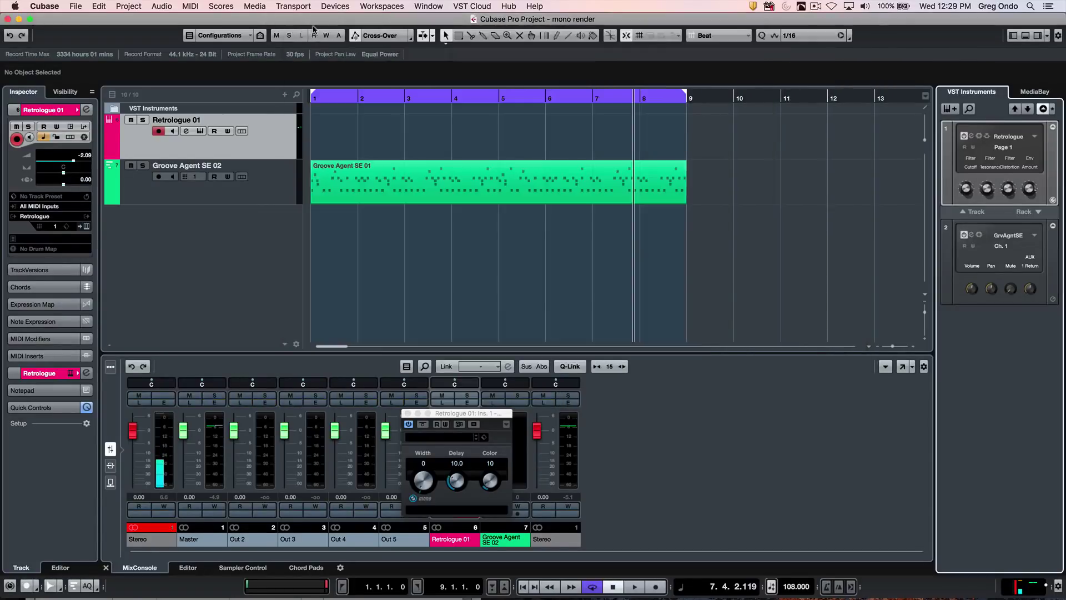
click(335, 6)
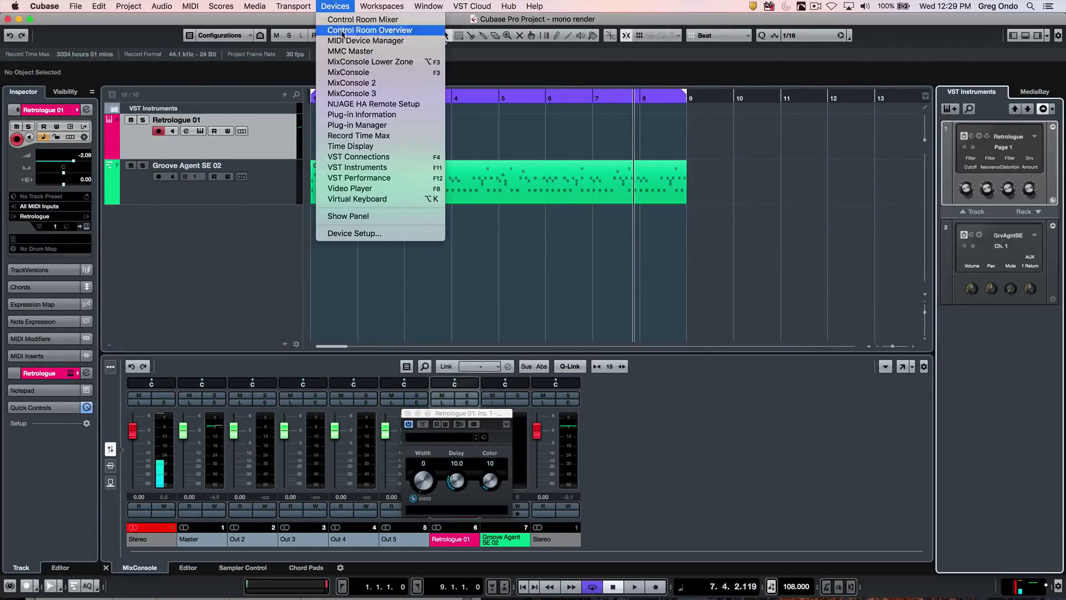
click(376, 155)
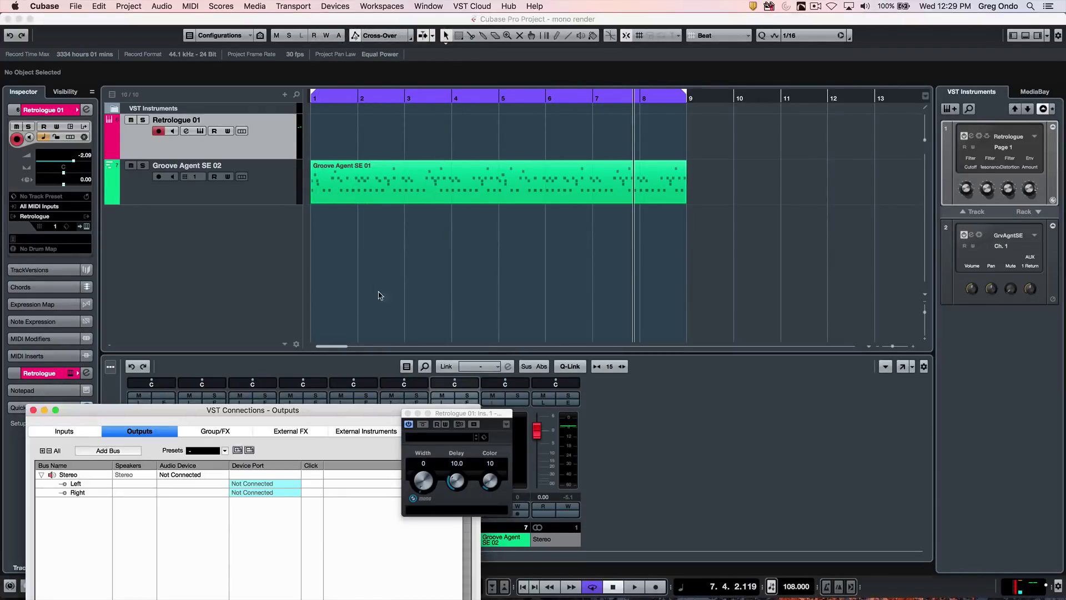
drag(328, 407, 562, 112)
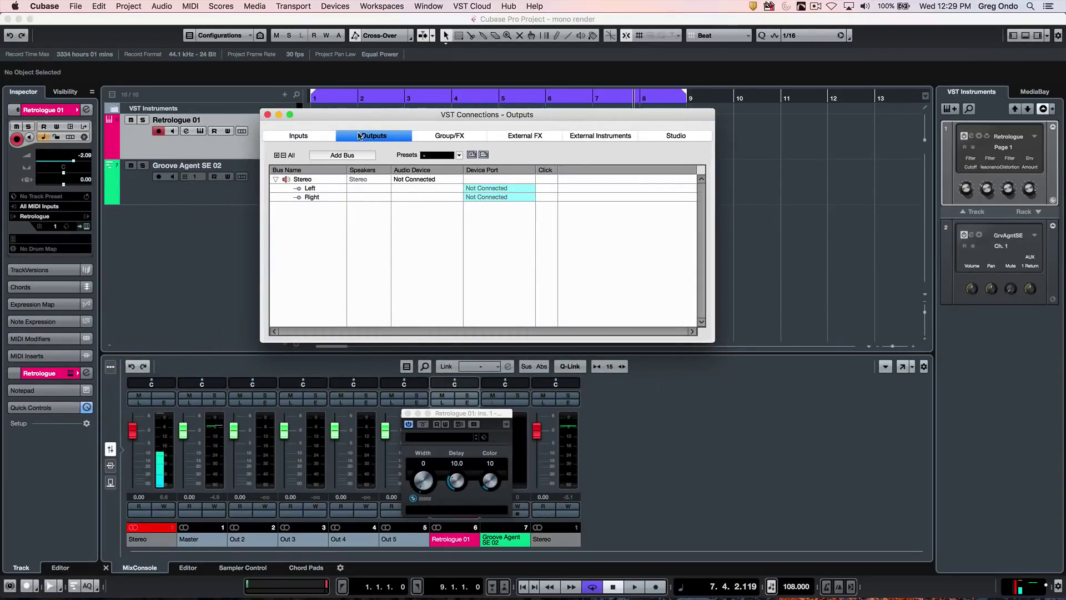
Add three mono output buses.
click(337, 155)
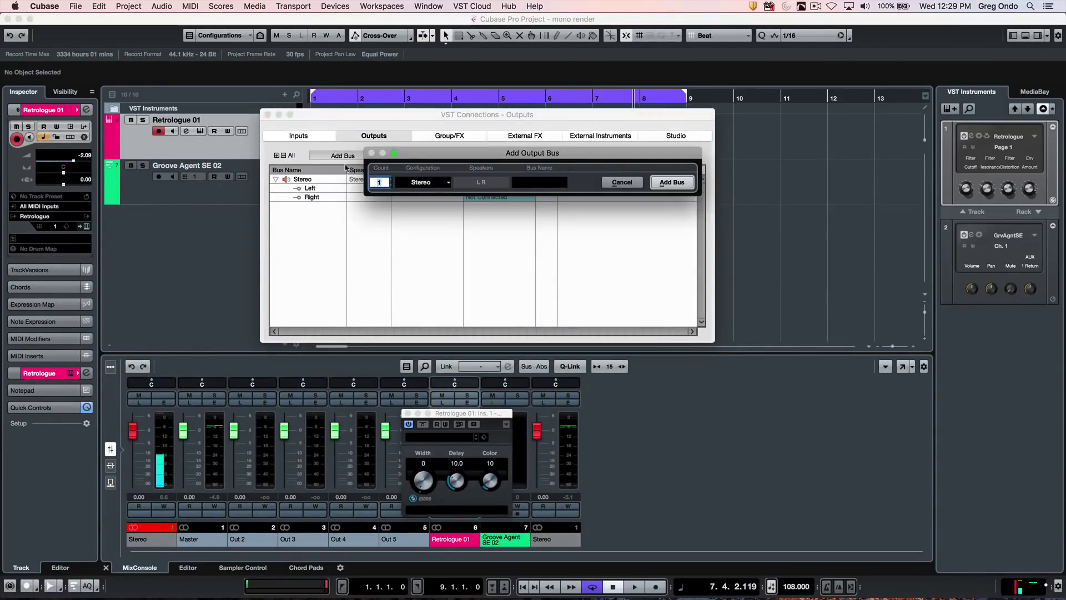
text(3)
click(415, 183)
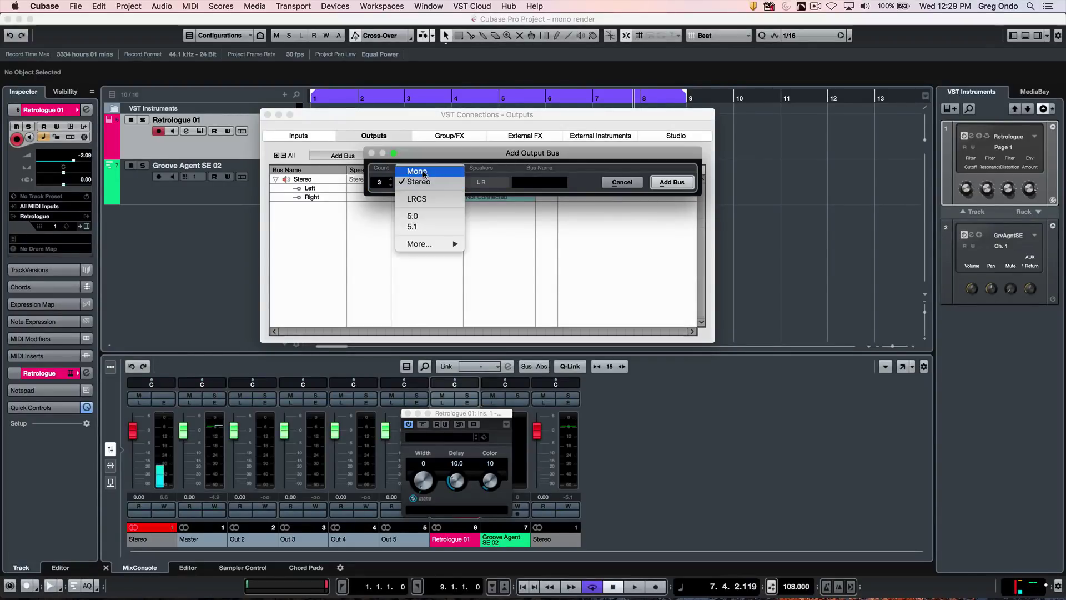
click(423, 174)
click(672, 182)
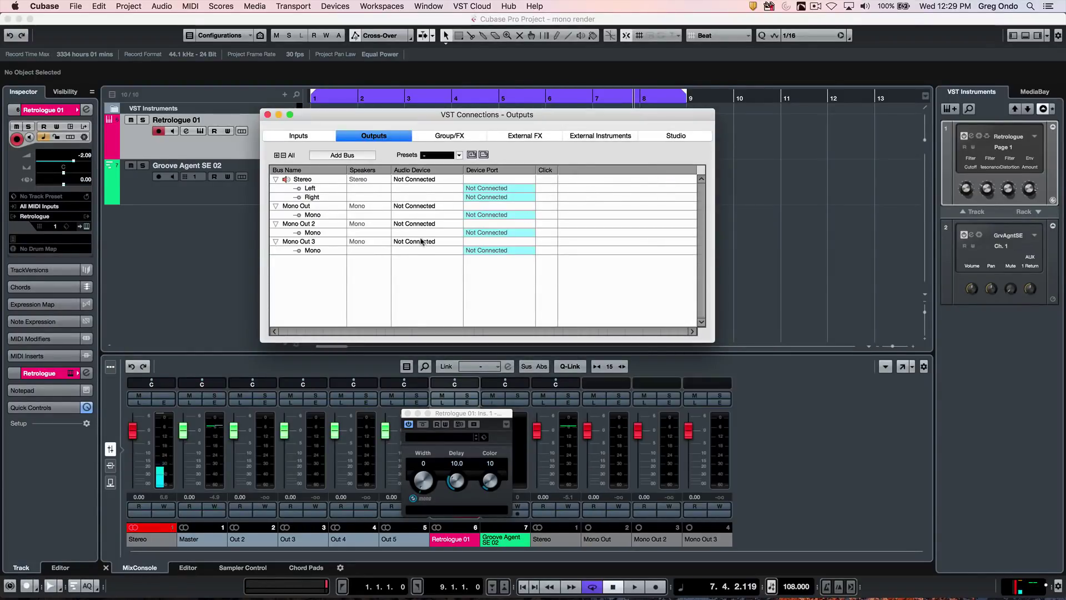
Add two stereo output buses.
click(336, 155)
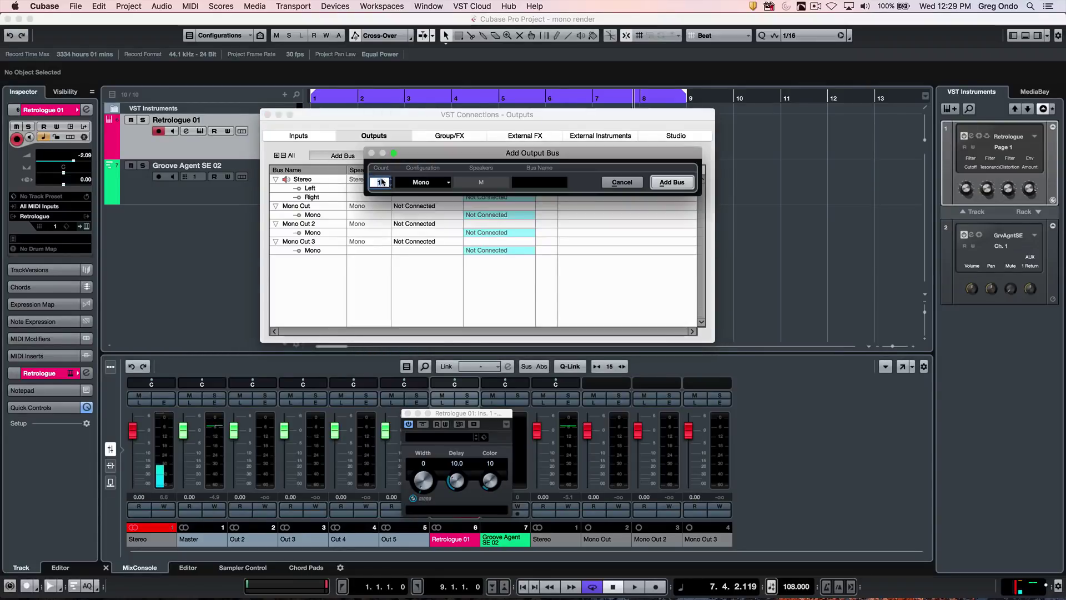
text(3)
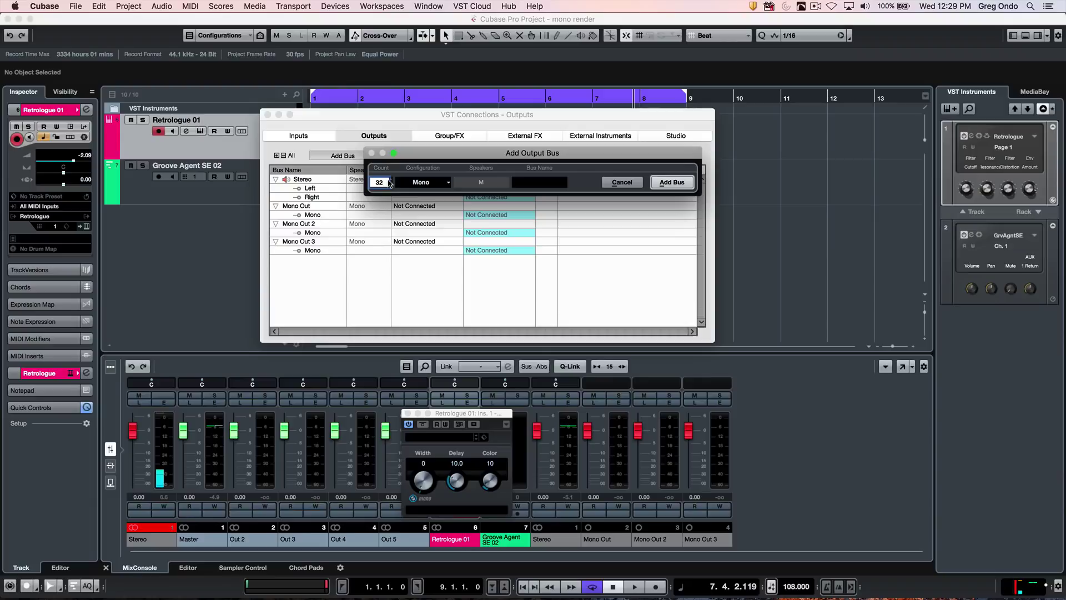
text(2)
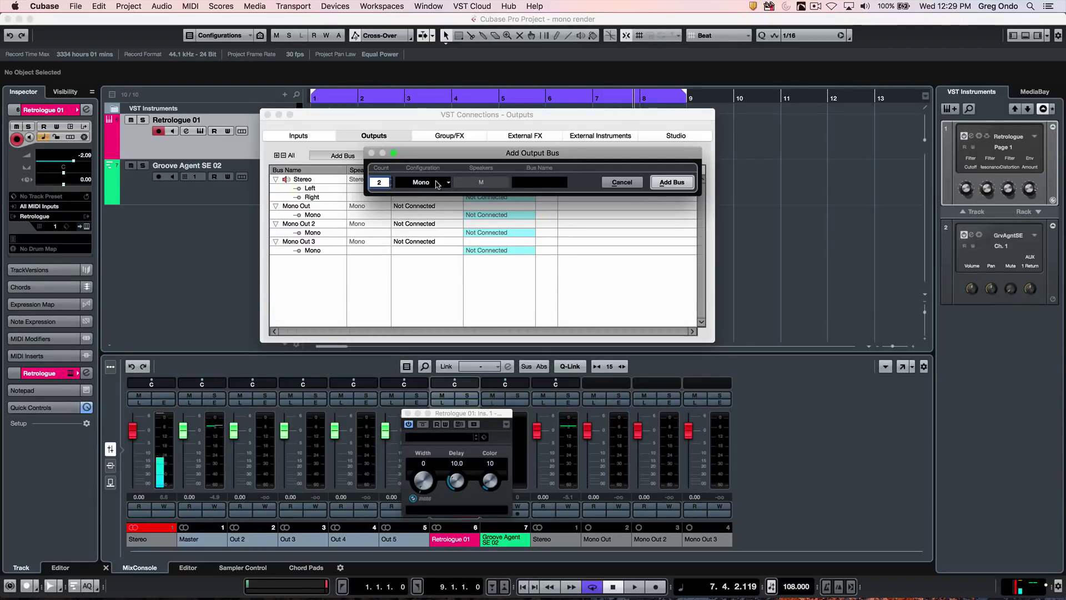
click(420, 182)
click(419, 192)
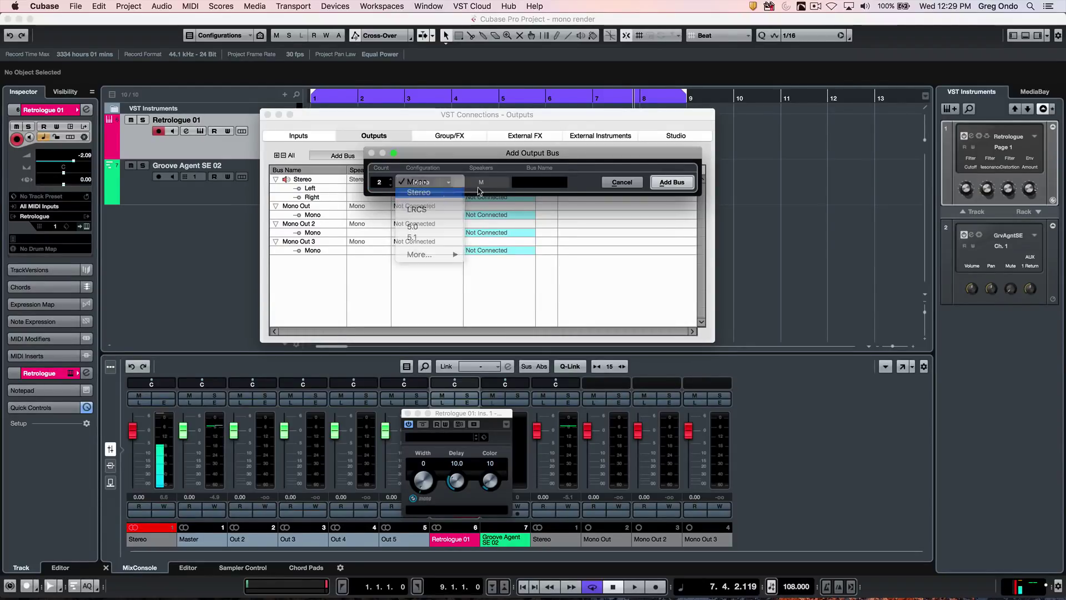
click(672, 182)
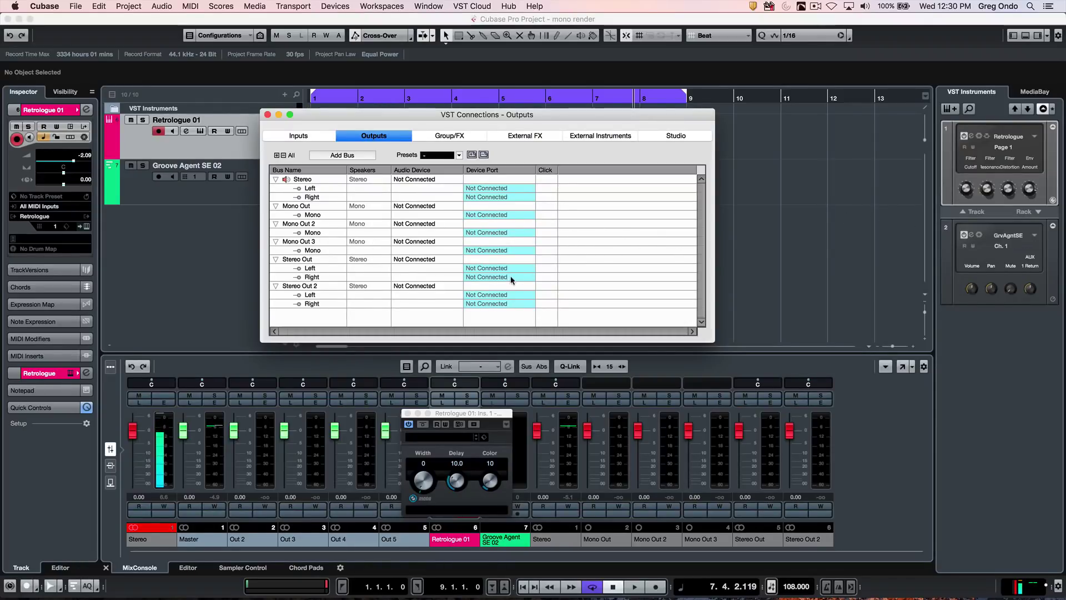
key(F4)
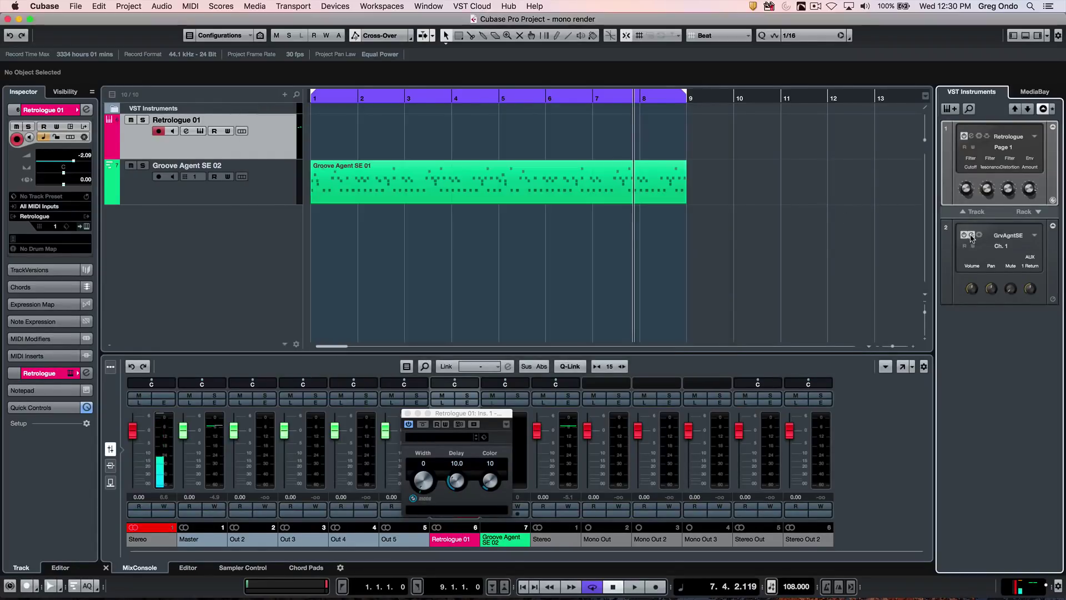
click(971, 235)
click(971, 237)
click(971, 237)
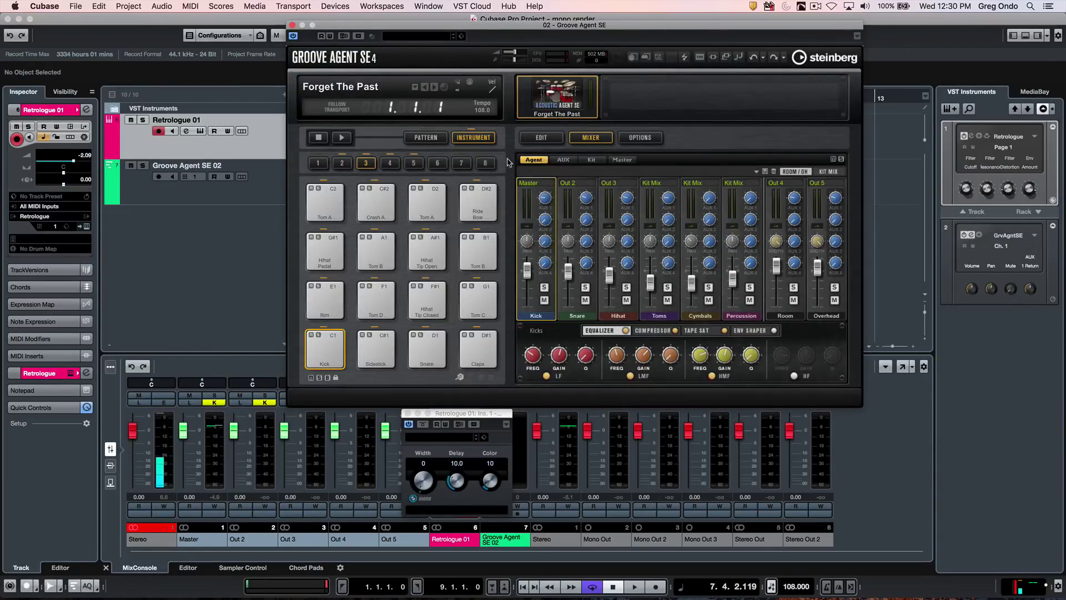
click(537, 139)
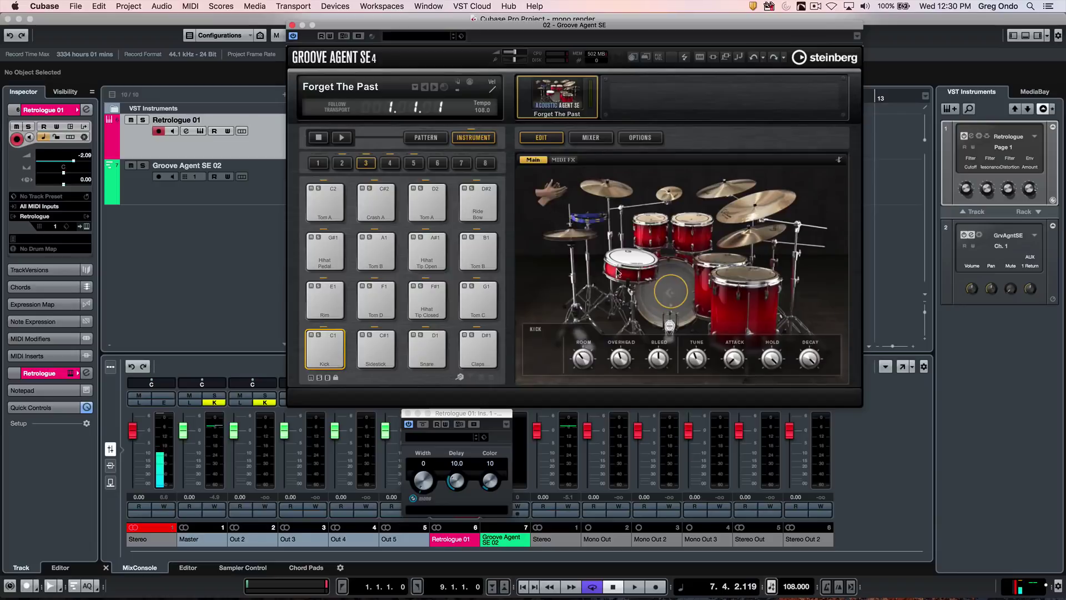
click(581, 139)
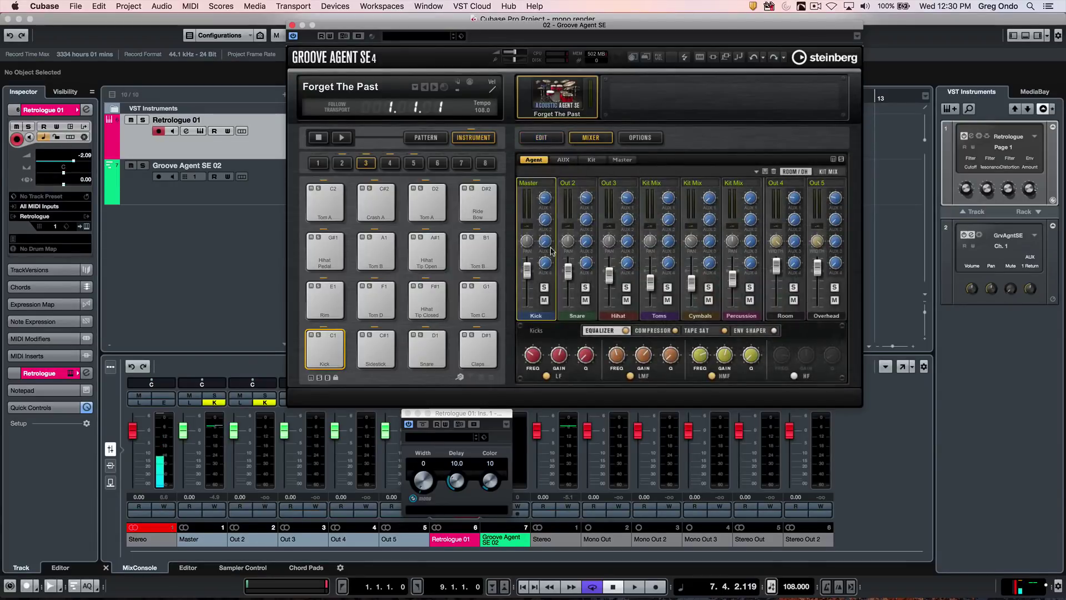
click(1016, 235)
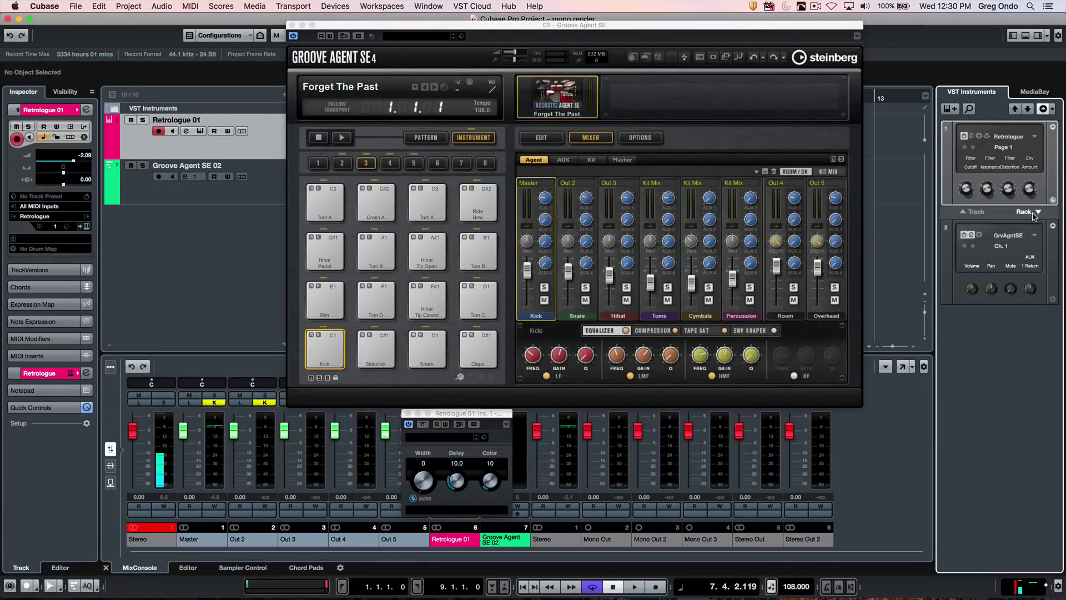
click(1033, 236)
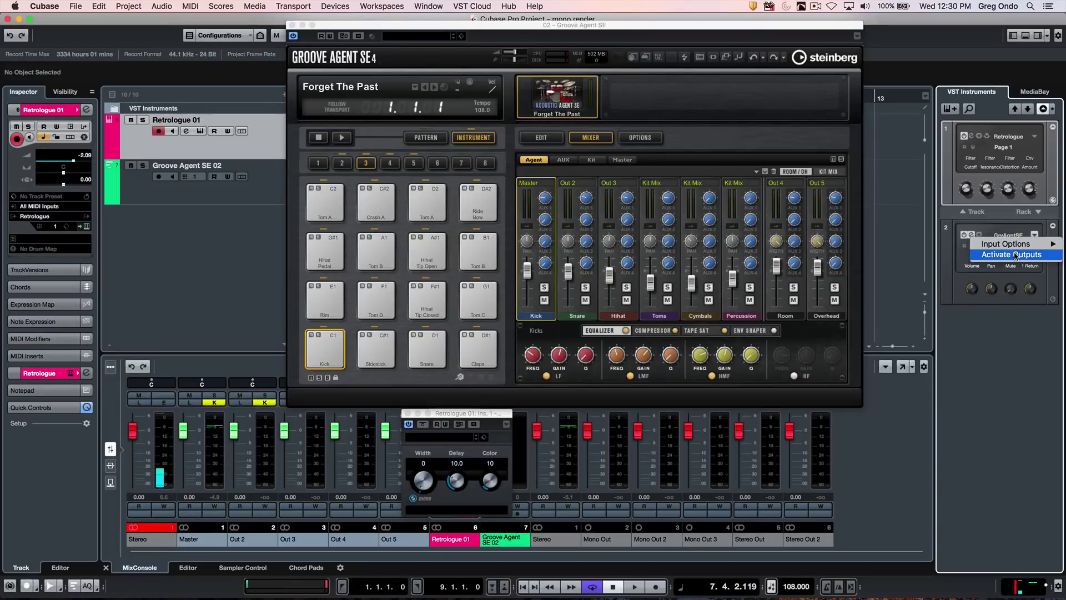
click(901, 206)
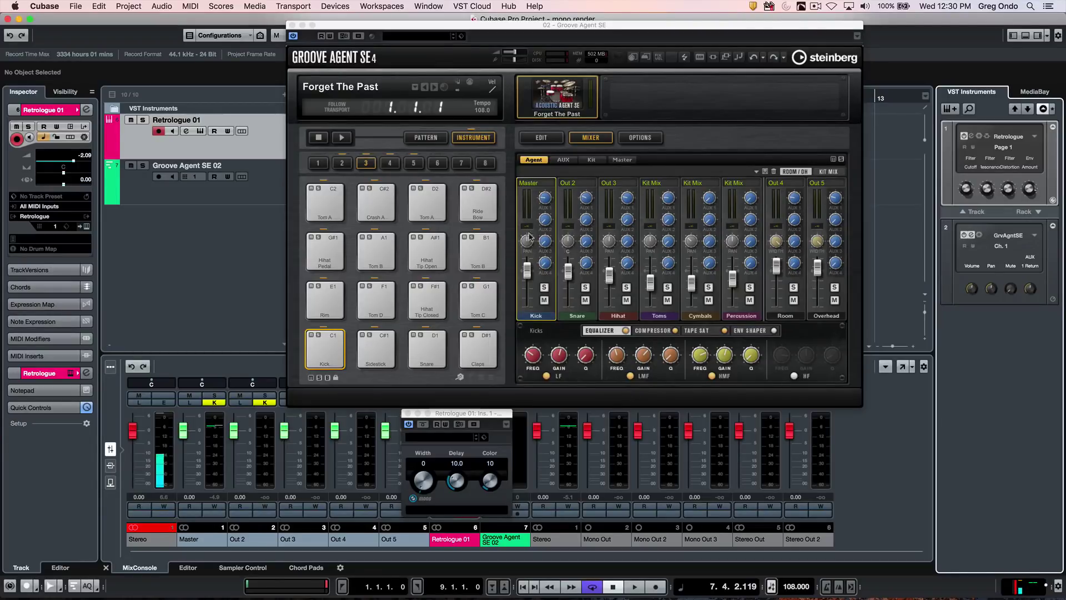
click(291, 25)
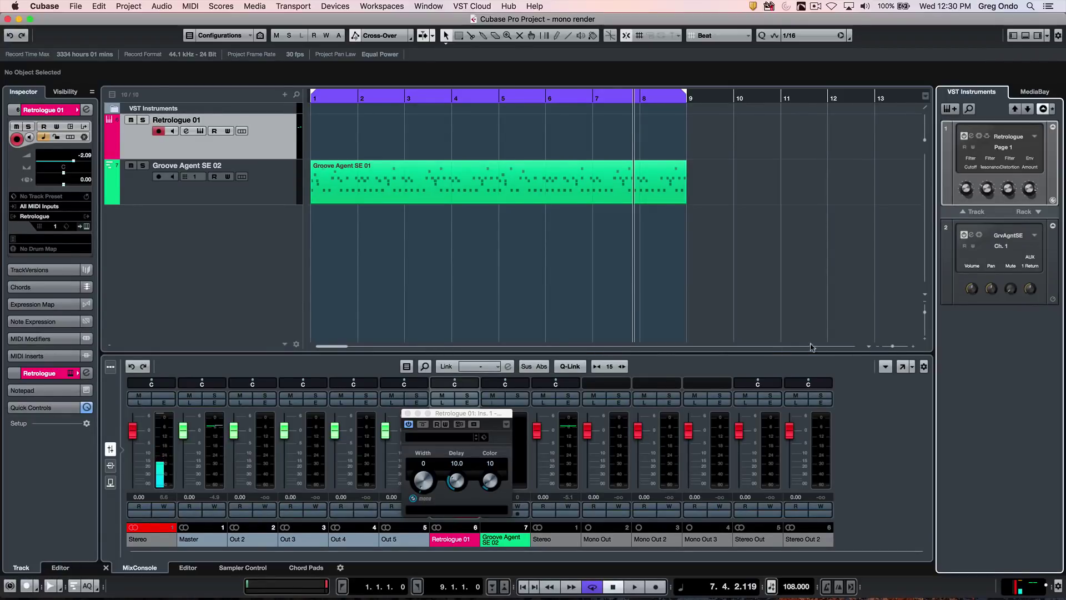
In a separate MixConsole, route Groove Agent's Master, Out 2 and Out 3 to Mono Out 1–3.
click(901, 366)
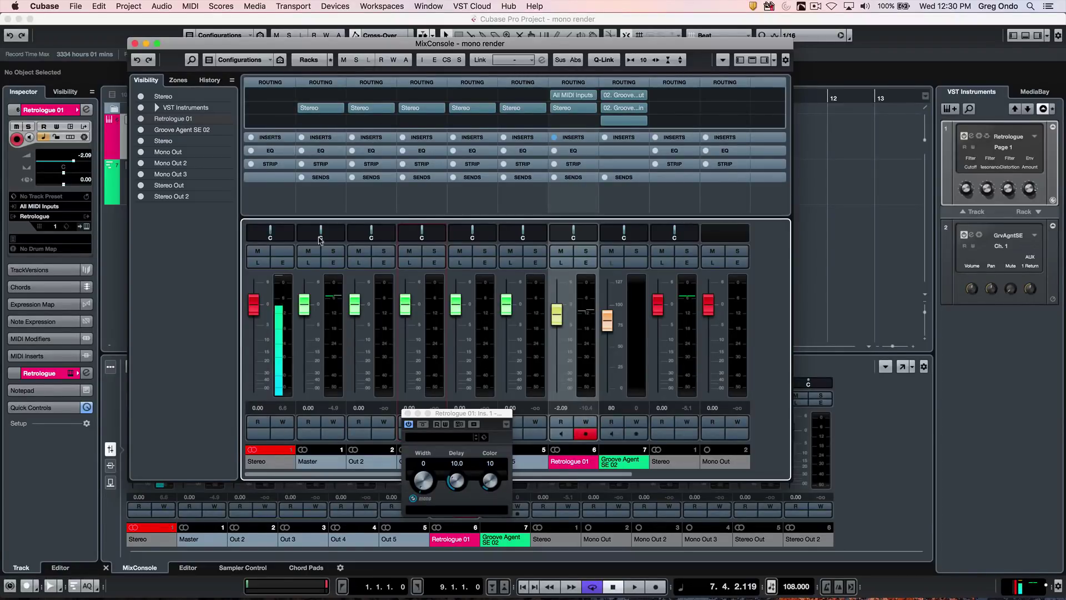
click(337, 322)
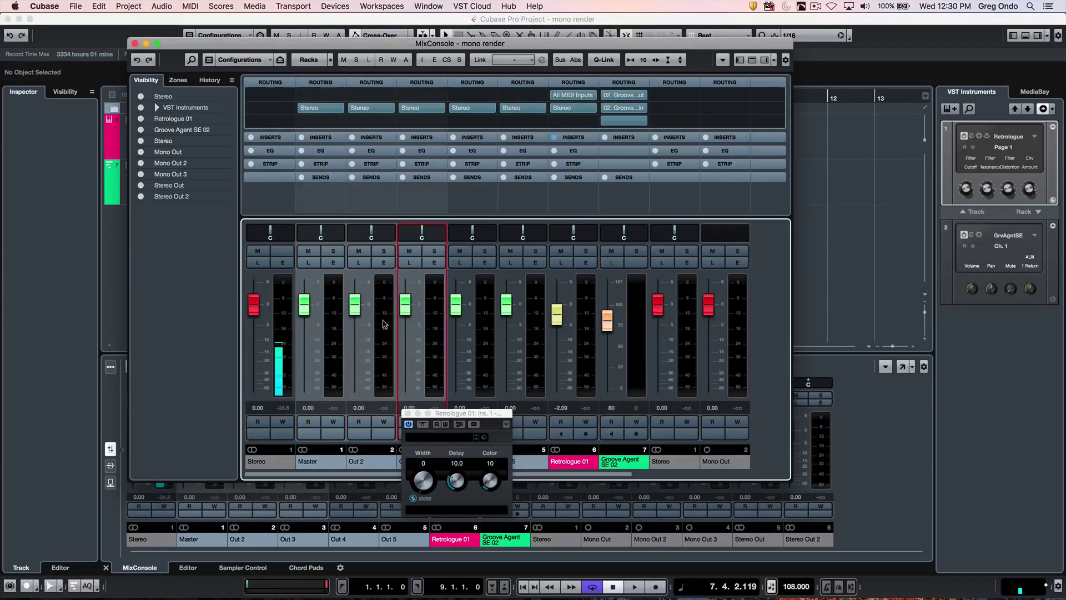
click(400, 324)
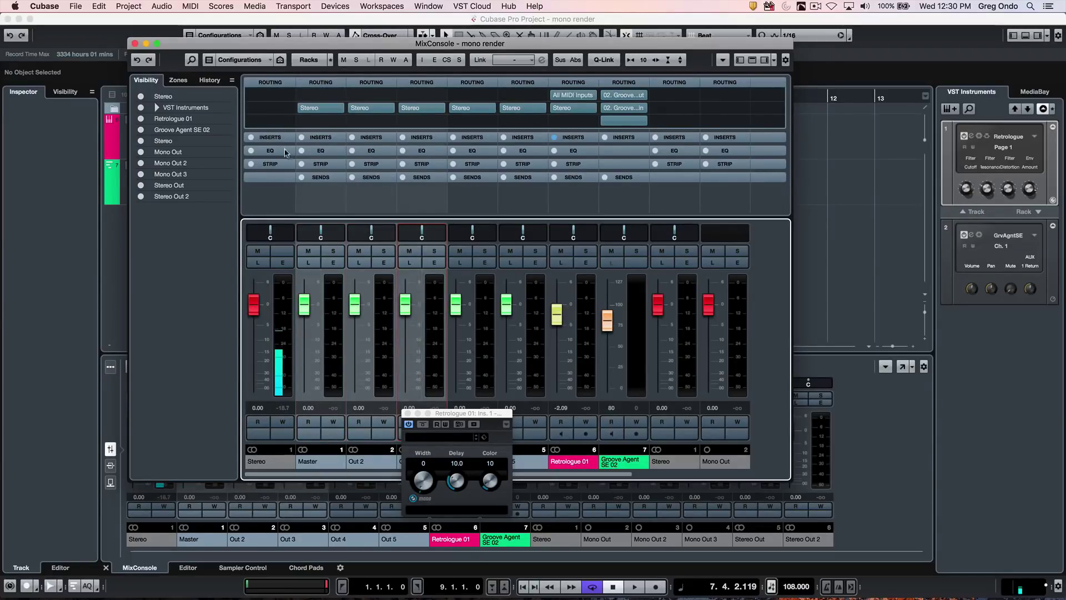
click(328, 110)
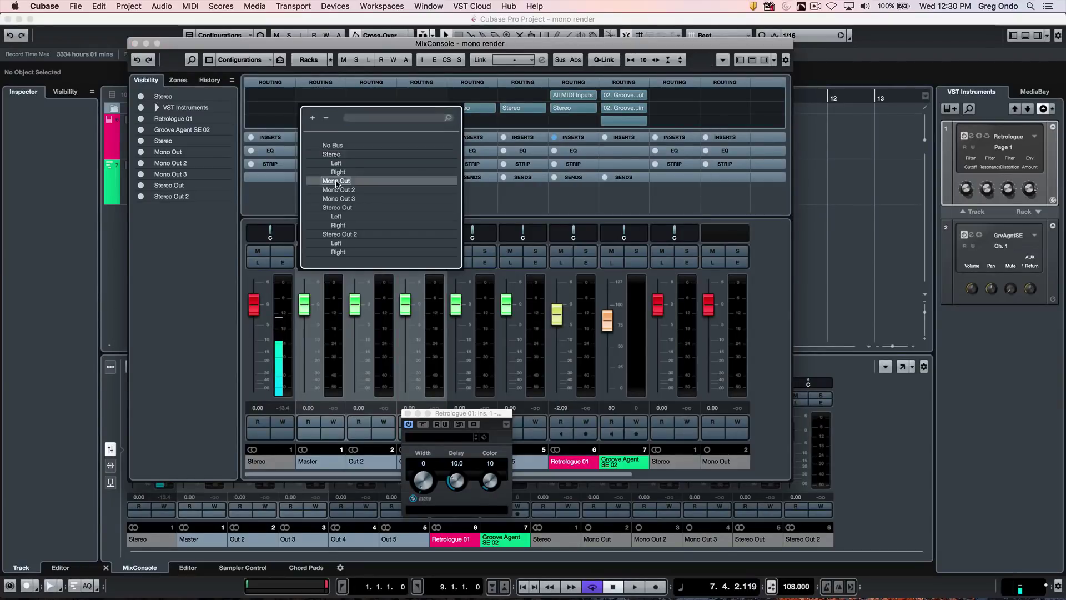
shift+click(335, 181)
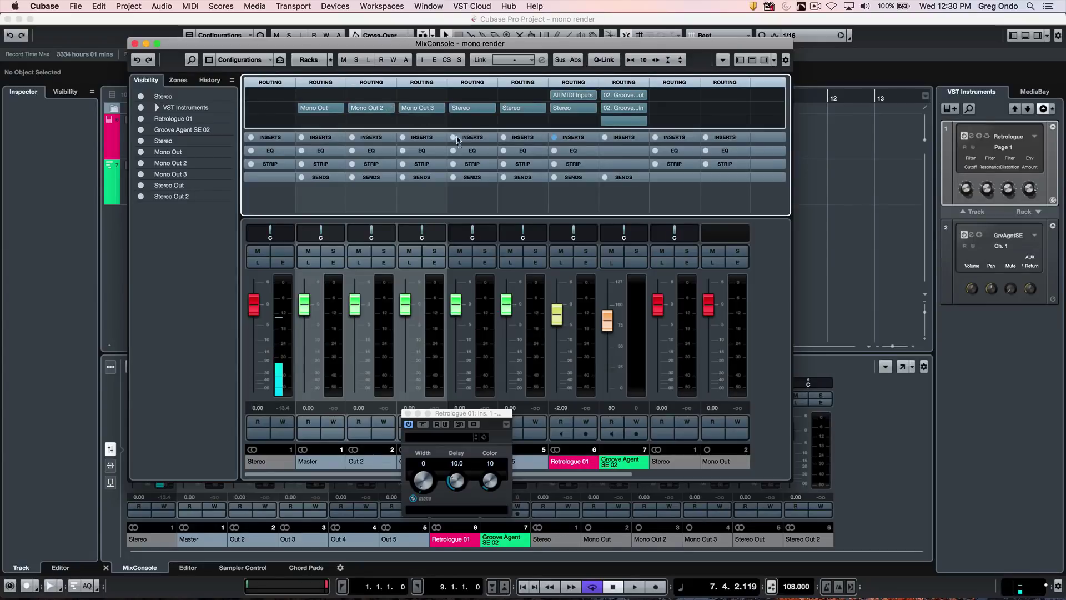
Route Groove Agent's Out 4 and Out 5 to Stereo Out and Stereo Out 2.
click(481, 290)
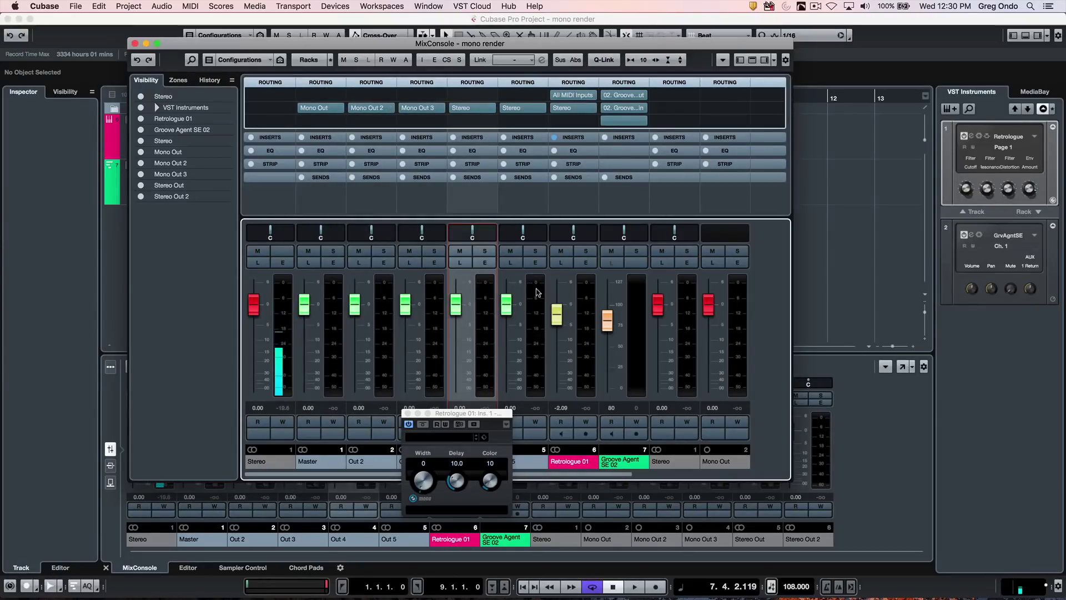
click(538, 291)
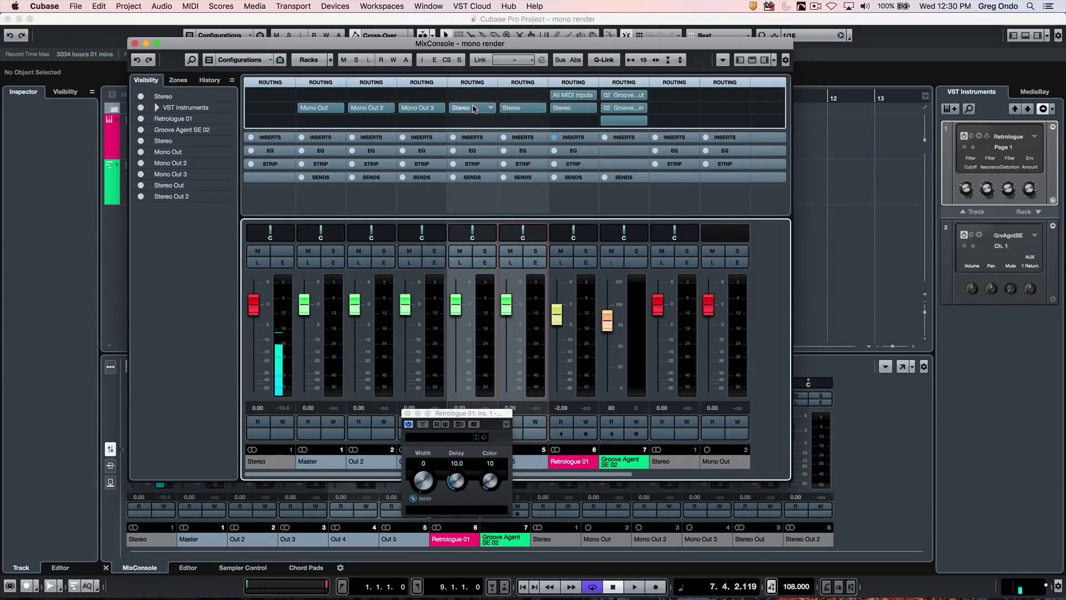
click(475, 108)
click(478, 208)
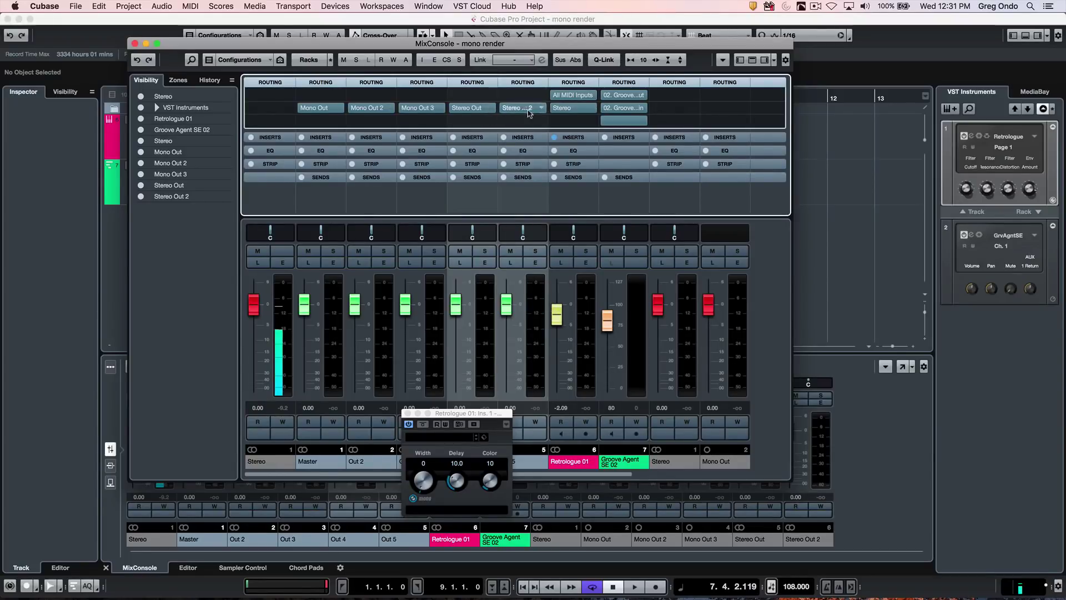
Close the mixer and open Render in Place > Render Settings for the Groove Agent SE 01 part.
click(134, 43)
click(410, 189)
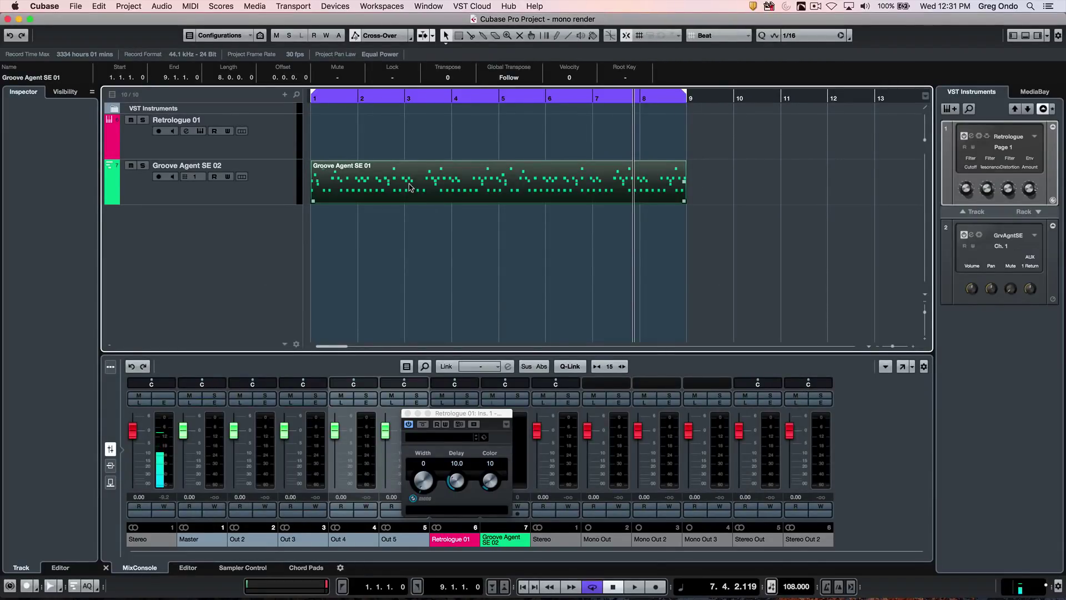
right_click(410, 187)
mouse_move(469, 401)
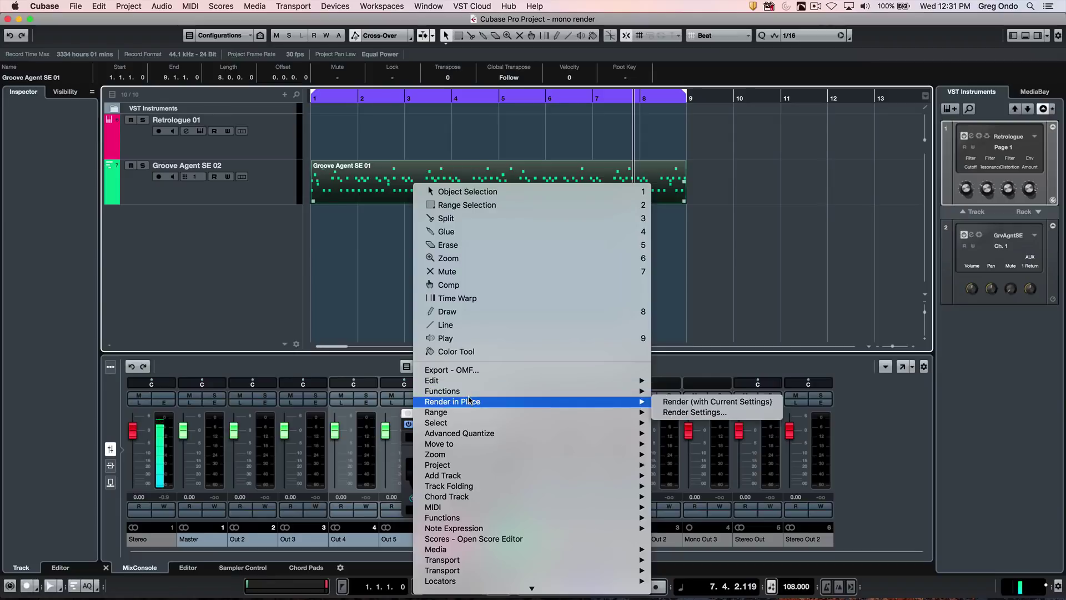
click(684, 413)
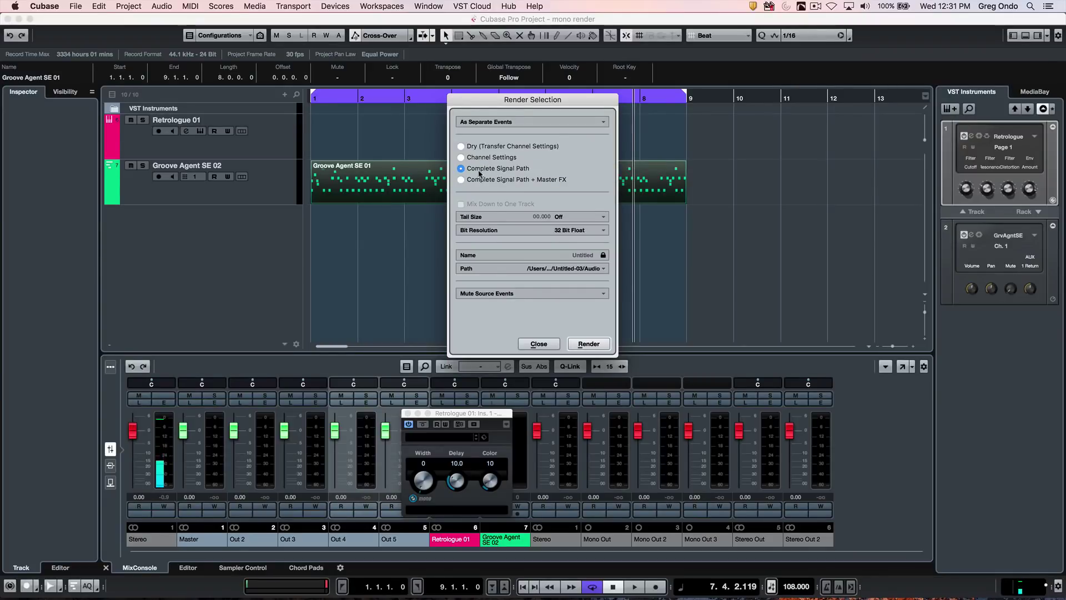
Render the drum part and check the new Mono Out, Mono Out 2 and Mono Out 3 clips.
click(588, 345)
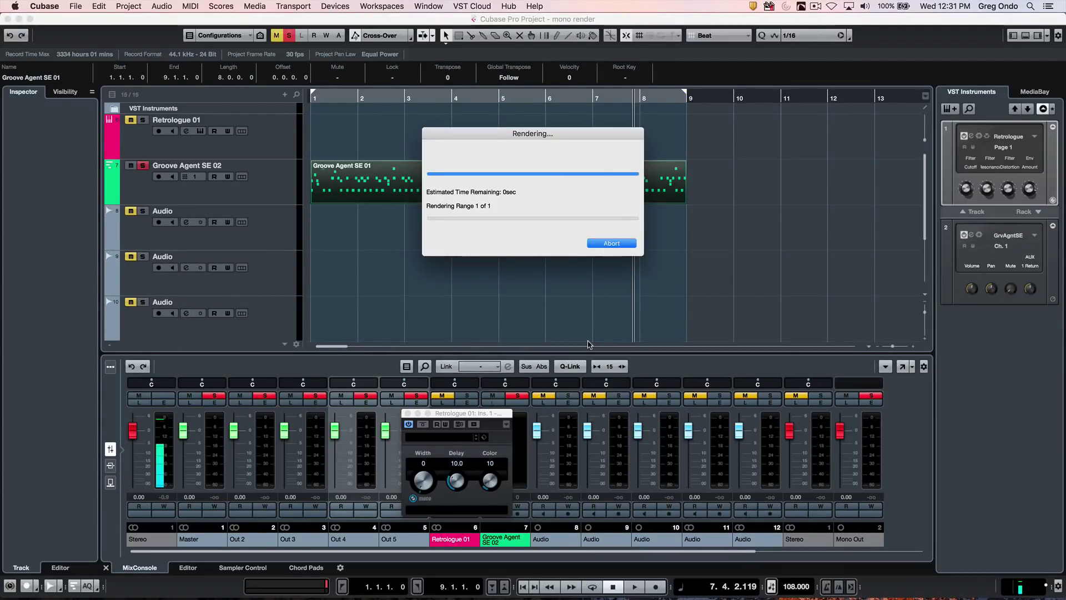
click(427, 234)
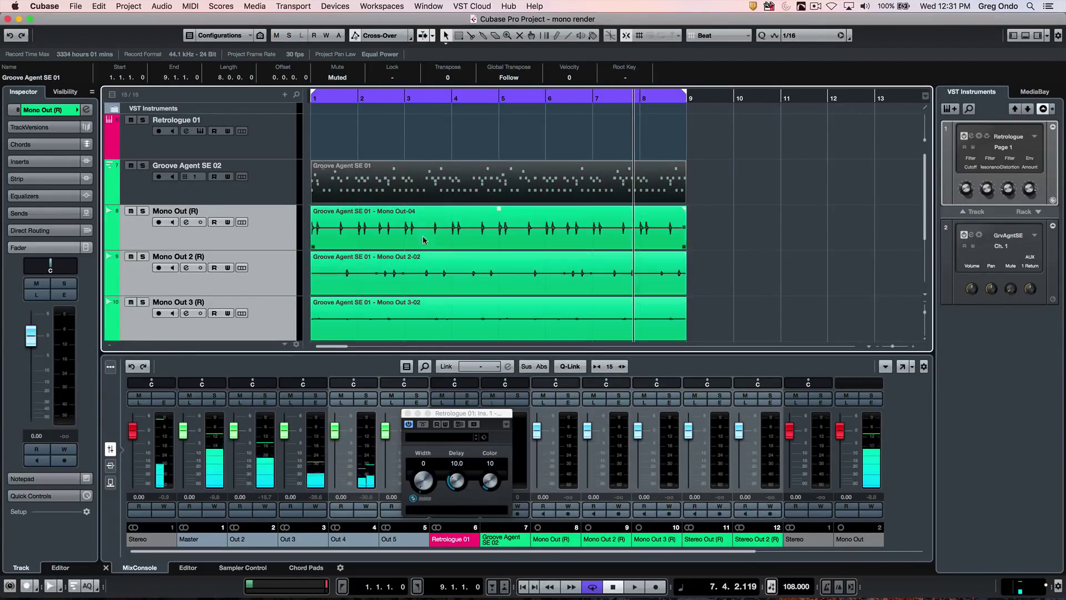
click(441, 265)
click(442, 308)
click(743, 277)
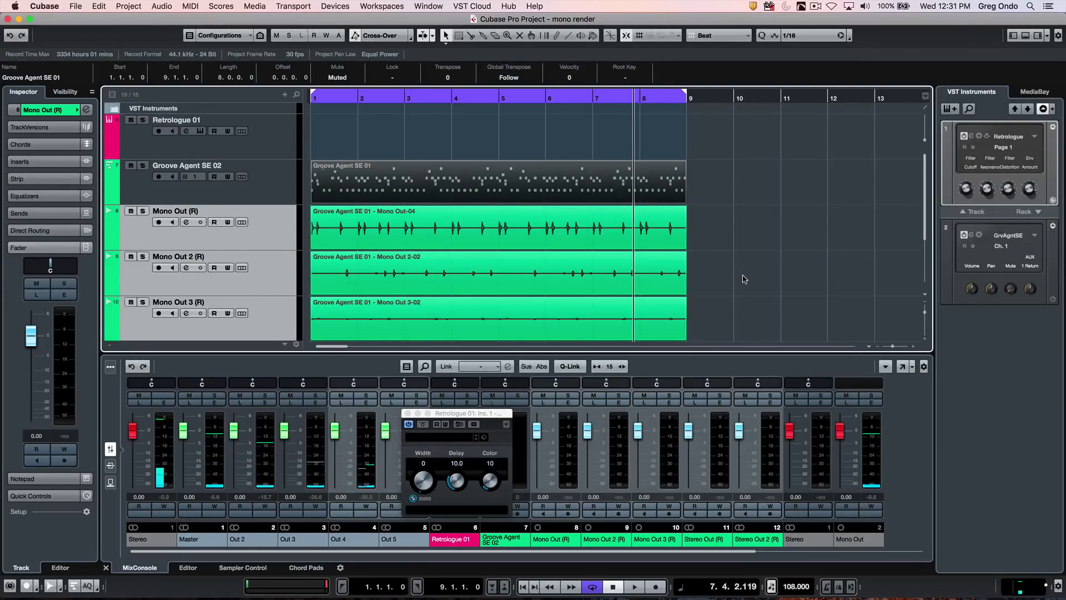
Play the rendered audio tracks from around bar 2.
scroll(743, 280, down, 3)
scroll(745, 279, up, 2)
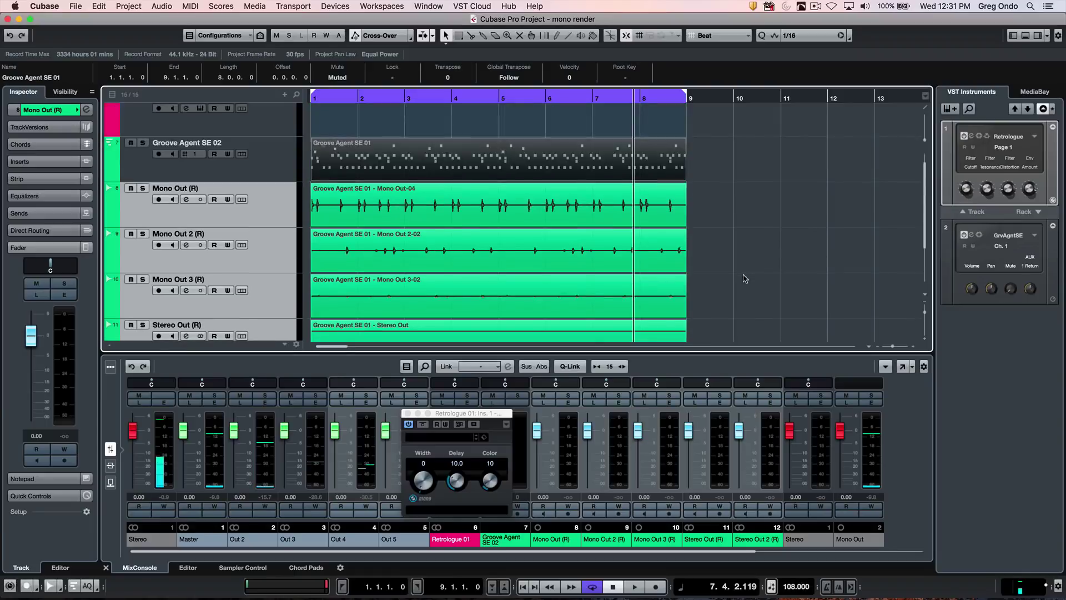
click(369, 100)
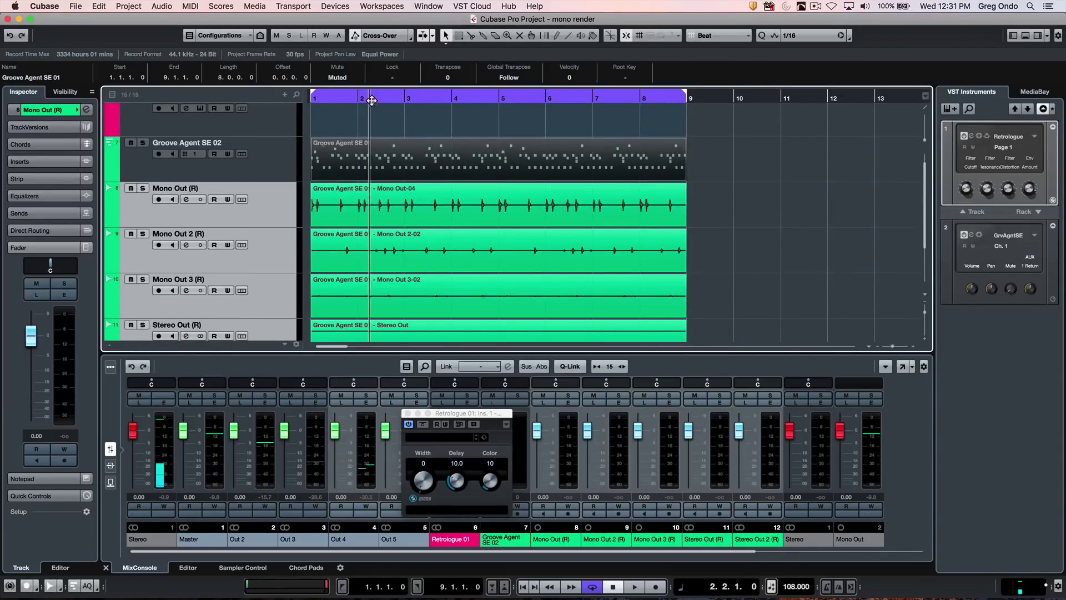
key(space)
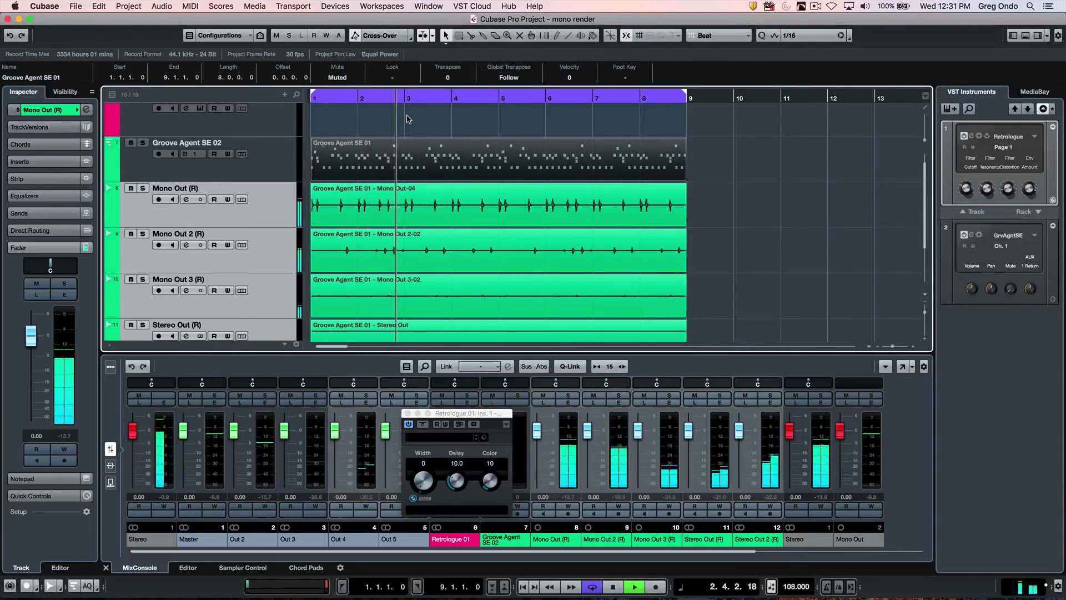
click(405, 117)
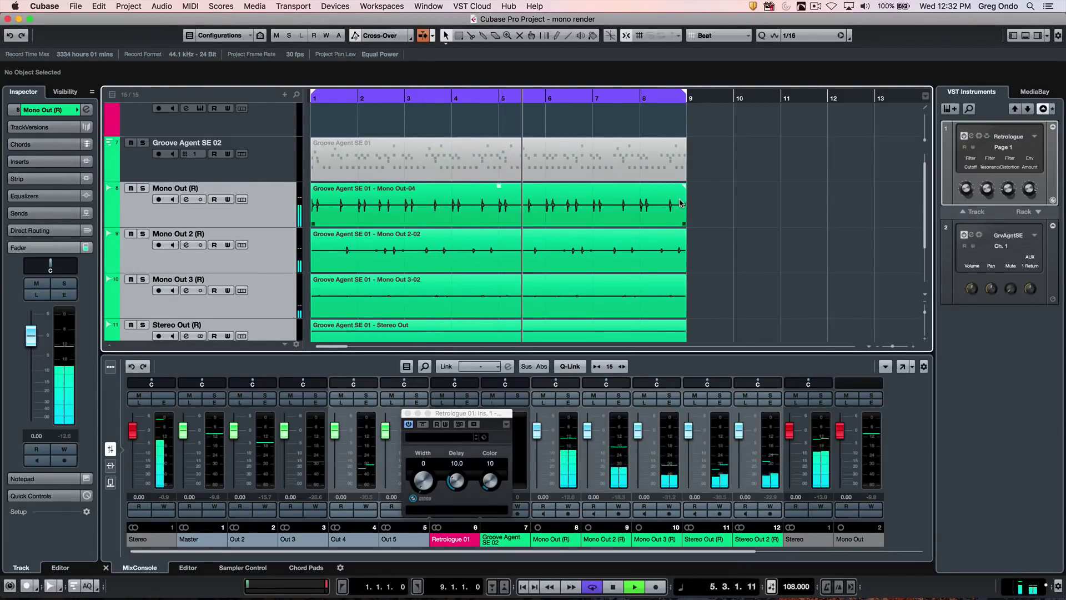
Stop playback and move the Retrologue window up over the arrangement tracks.
key(space)
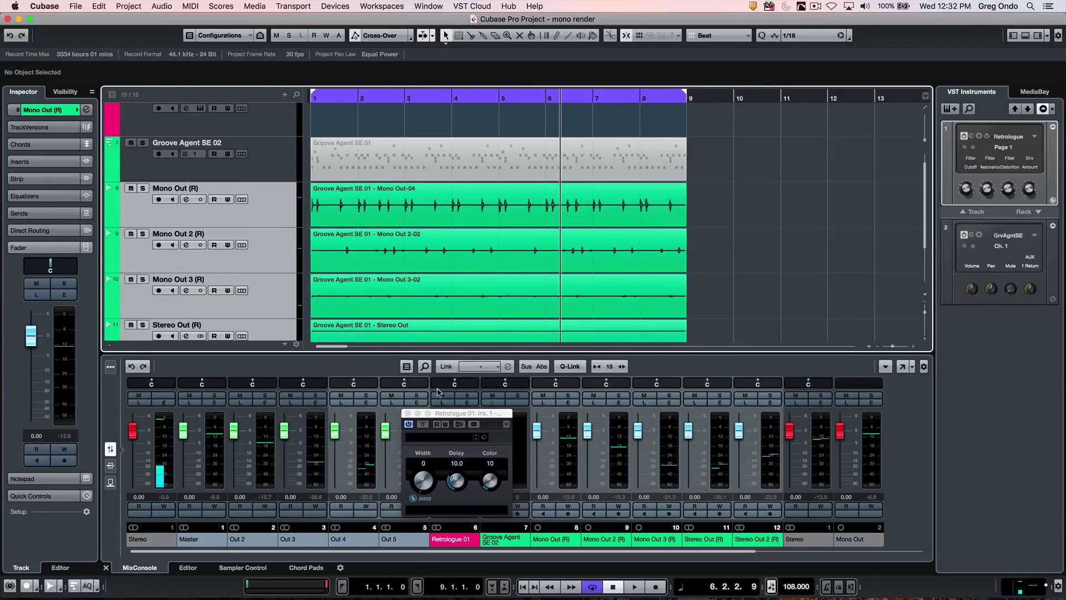
click(447, 408)
drag(448, 406, 478, 241)
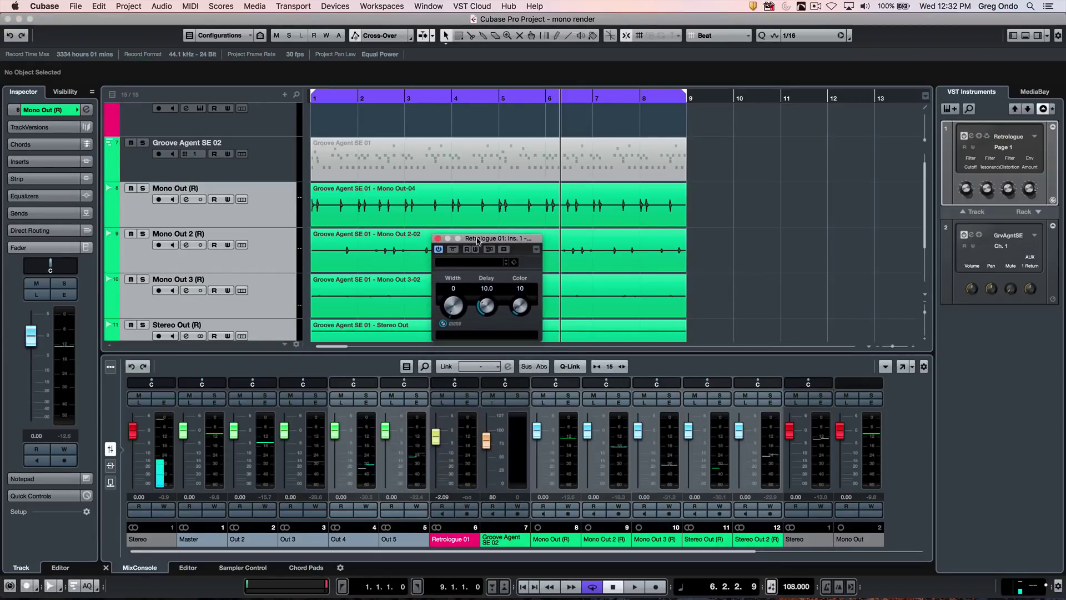